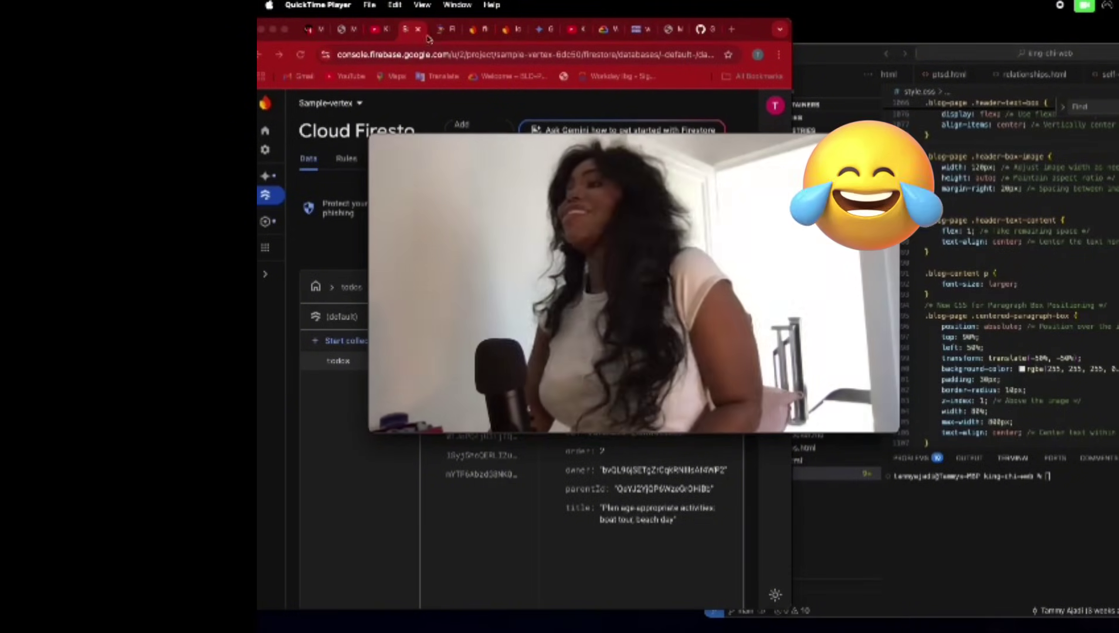
# Shrink the Movie Recording window, place it over the upper part of the Firestore page, and raise the code editor window.
pyautogui.moveTo(668, 304)
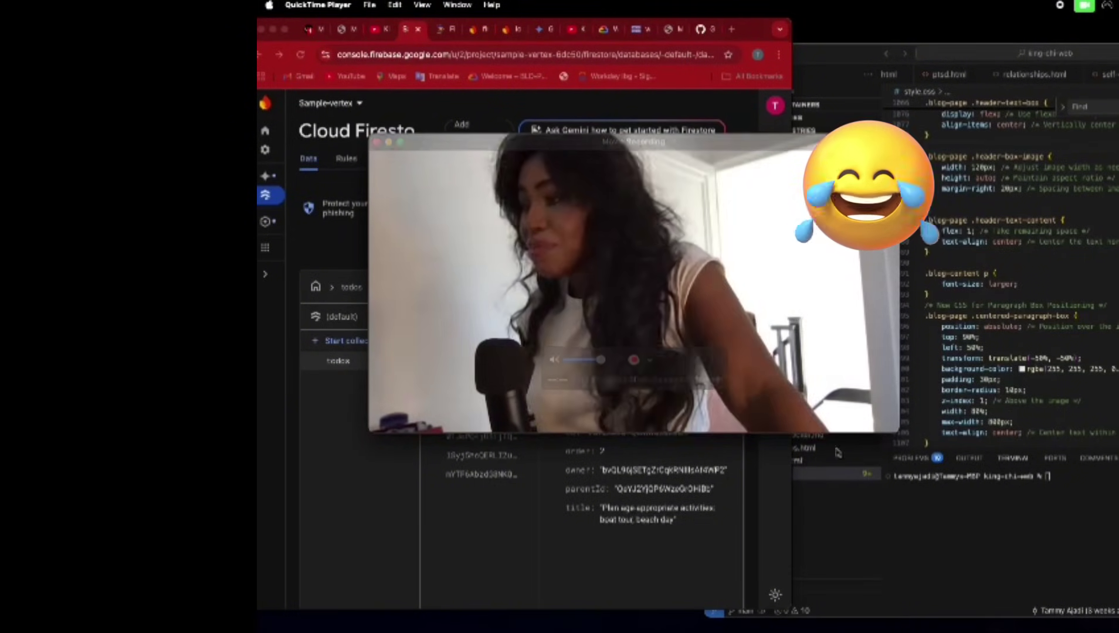
pyautogui.moveTo(897, 393); pyautogui.dragTo(673, 328)
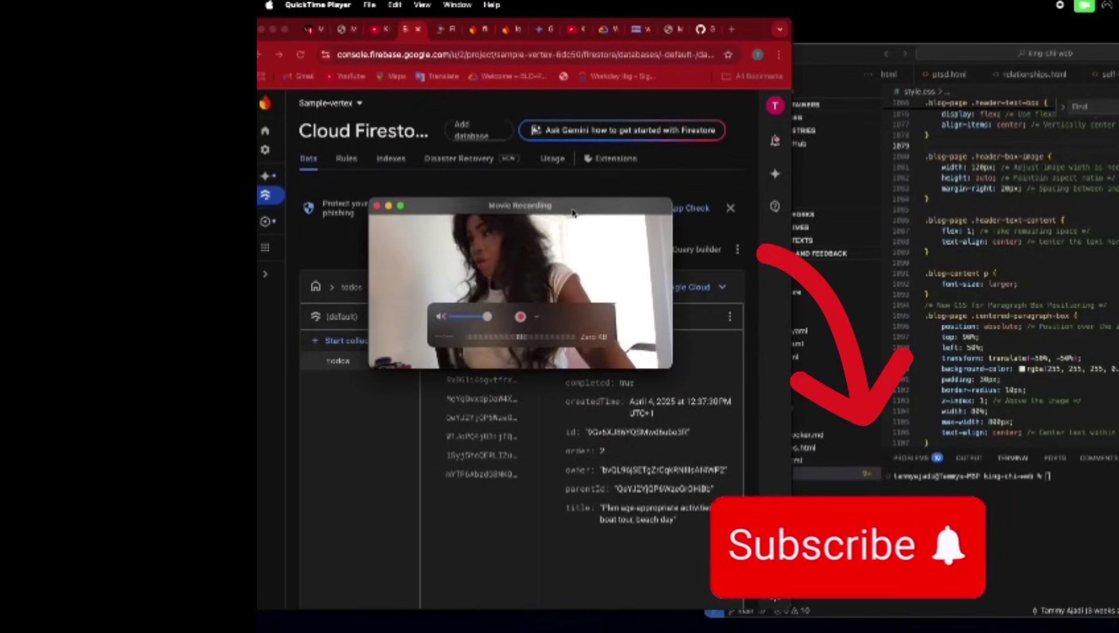
pyautogui.moveTo(573, 212); pyautogui.dragTo(525, 80)
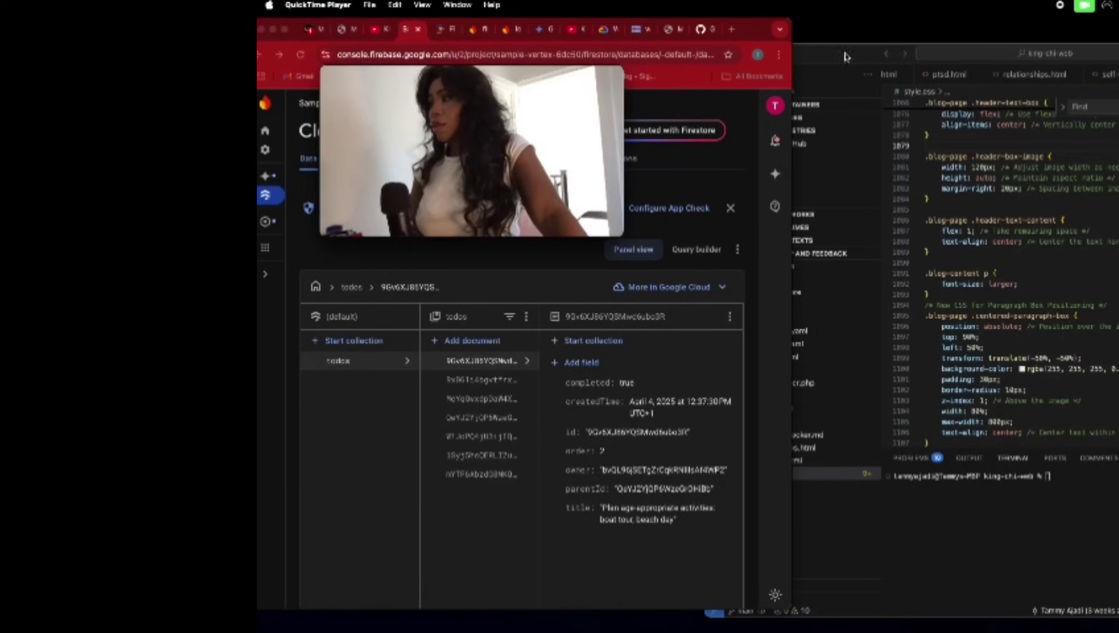
pyautogui.moveTo(844, 57); pyautogui.dragTo(851, 36)
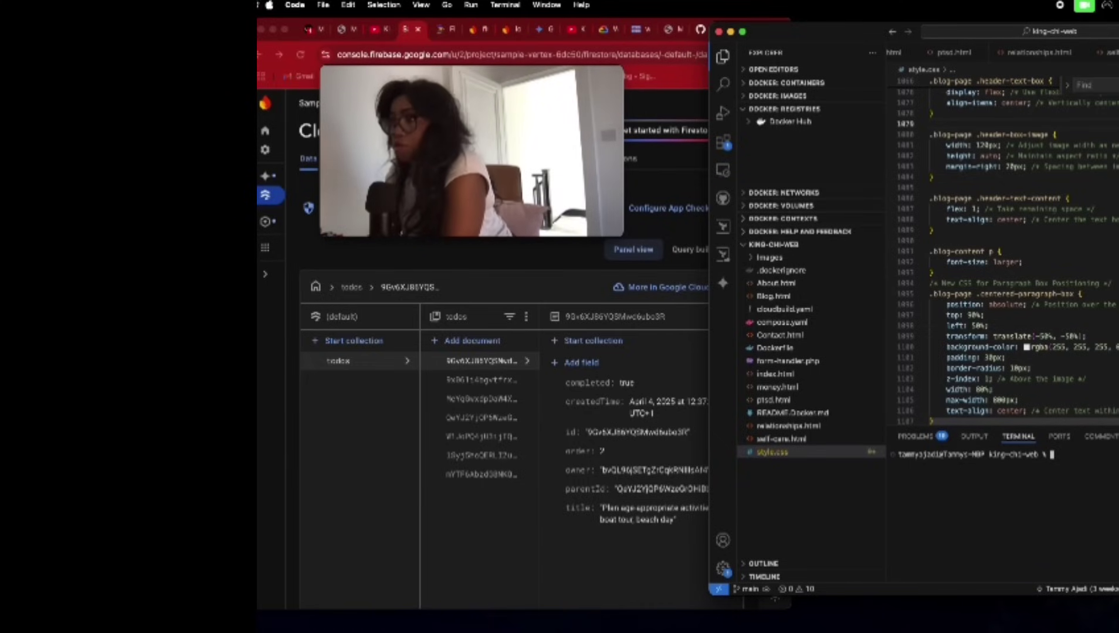
# Show the king-chi.org home page in the browser and reposition the browser window with the Movie Recording window over it.
pyautogui.click(354, 32)
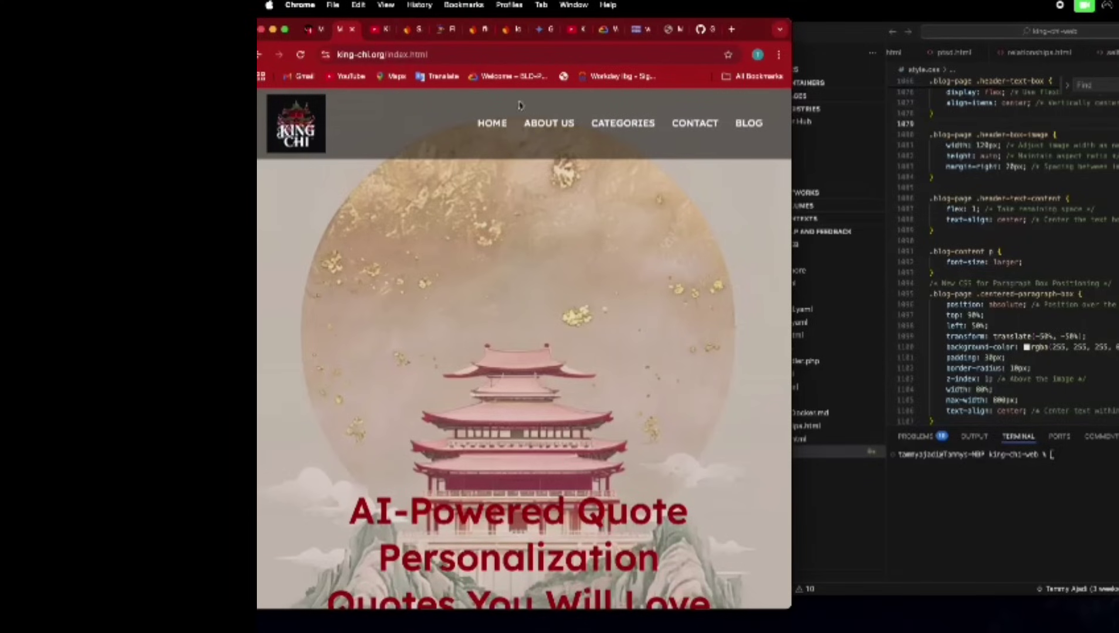
pyautogui.scroll(-3, 672, 326)
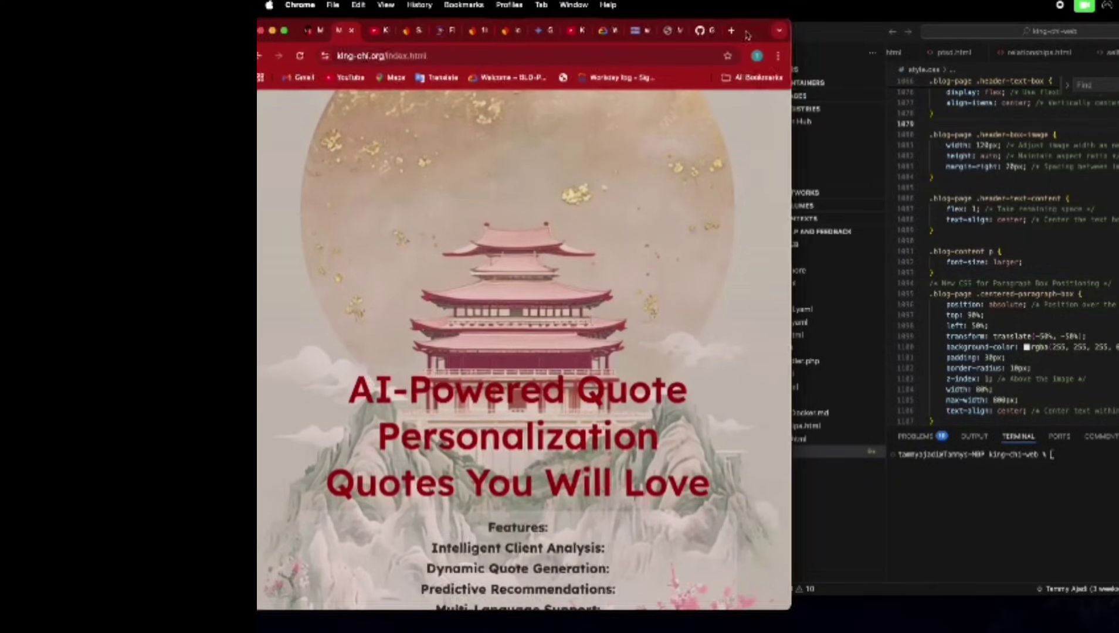
pyautogui.moveTo(745, 26); pyautogui.dragTo(753, 103)
pyautogui.click(591, 81)
pyautogui.moveTo(591, 80); pyautogui.dragTo(1114, 64)
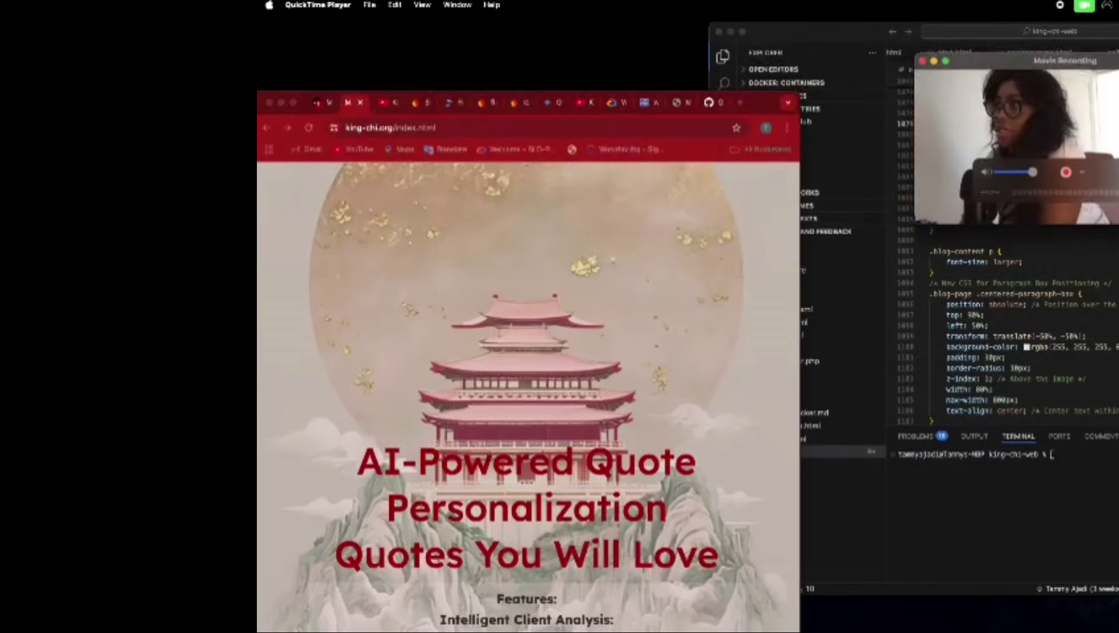
pyautogui.moveTo(749, 106); pyautogui.dragTo(751, 27)
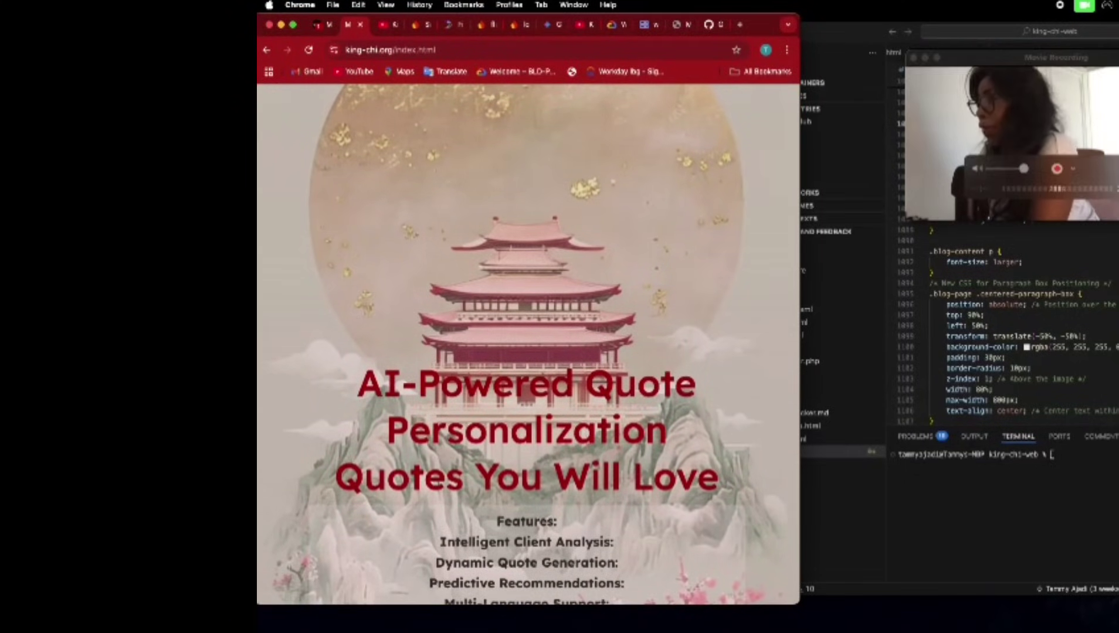
pyautogui.moveTo(1085, 59); pyautogui.dragTo(670, 95)
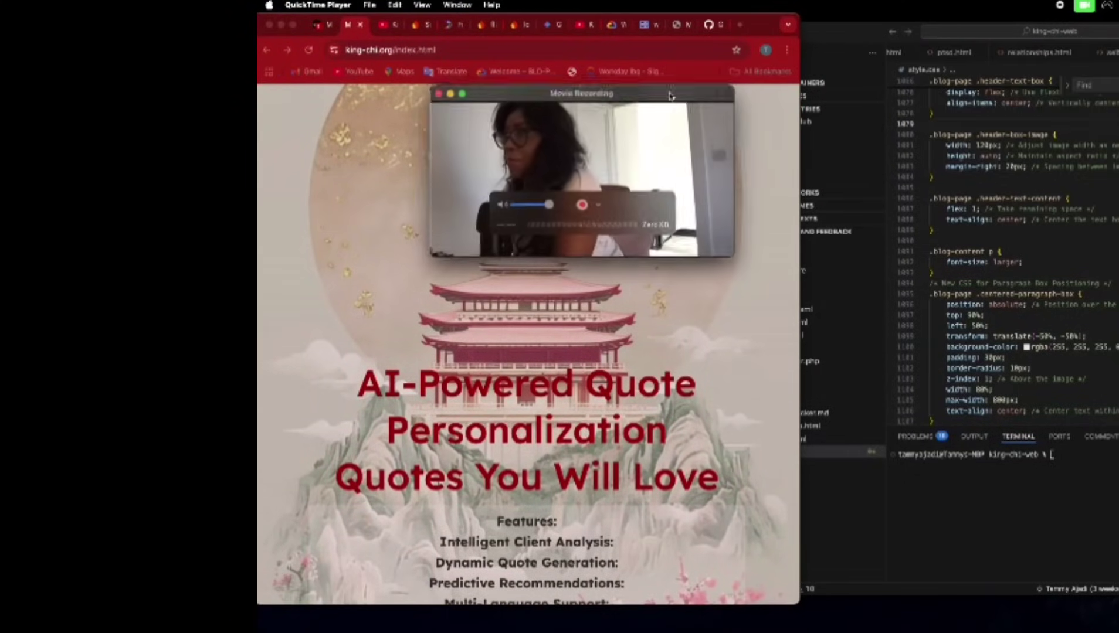
# Float the Movie Recording window on top in the desktop's upper-left corner and place a widened browser window beside it.
pyautogui.click(371, 5)
pyautogui.moveTo(433, 7)
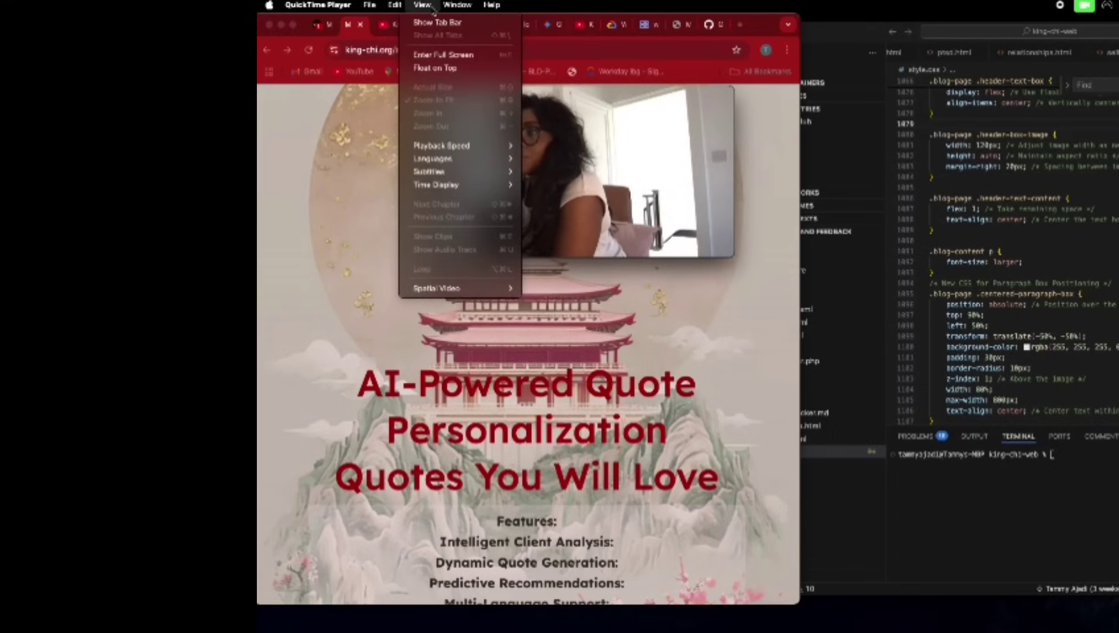
pyautogui.click(450, 69)
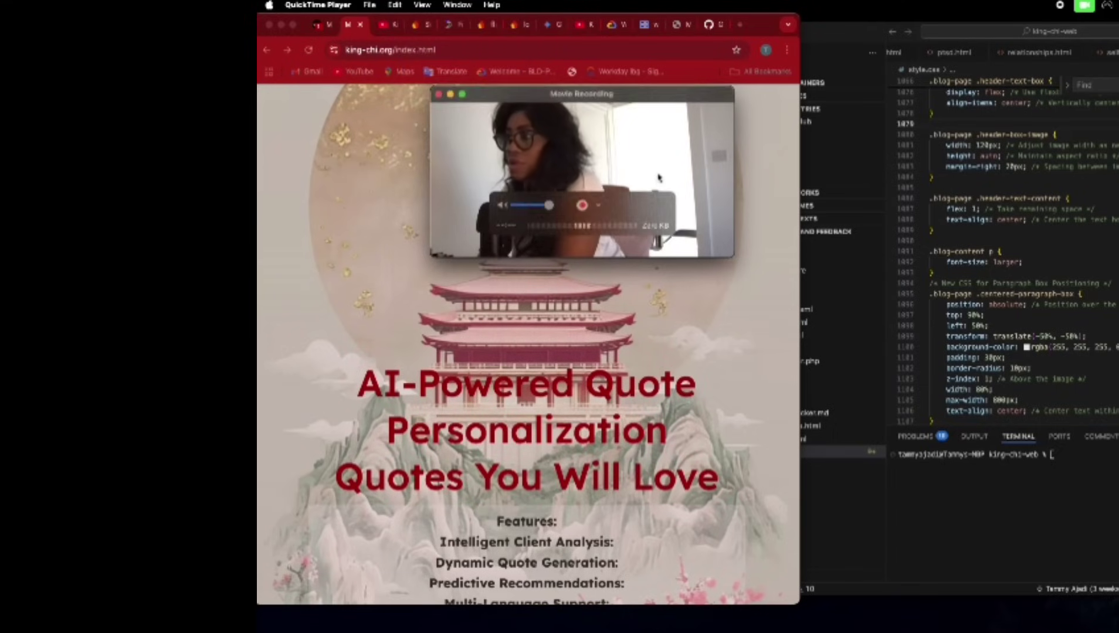
pyautogui.moveTo(682, 110); pyautogui.dragTo(441, 40)
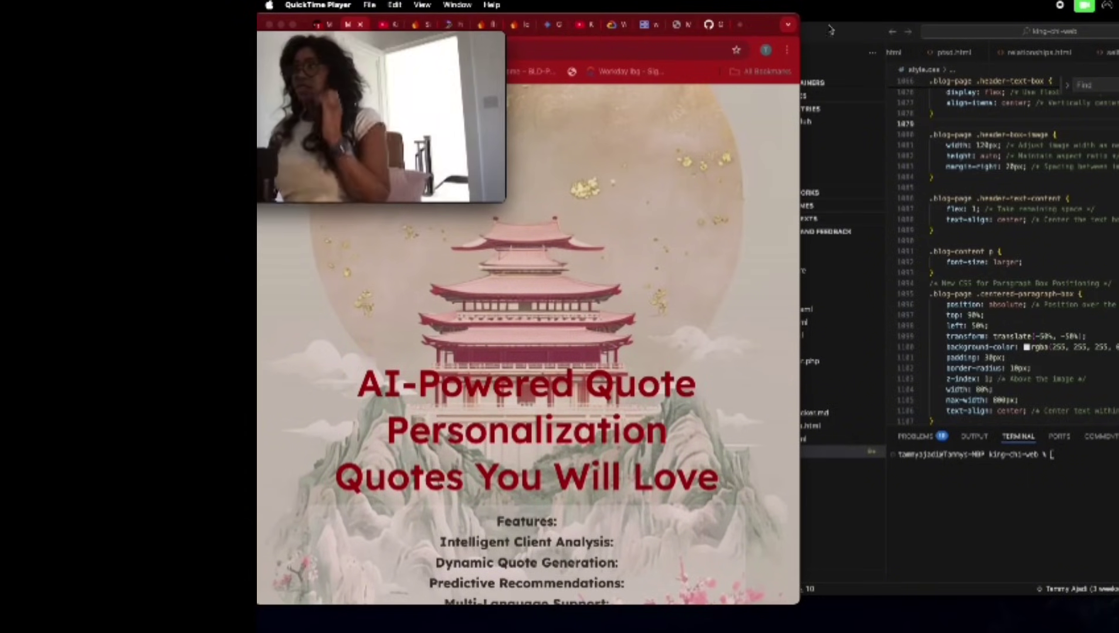
pyautogui.moveTo(765, 25); pyautogui.dragTo(978, 25)
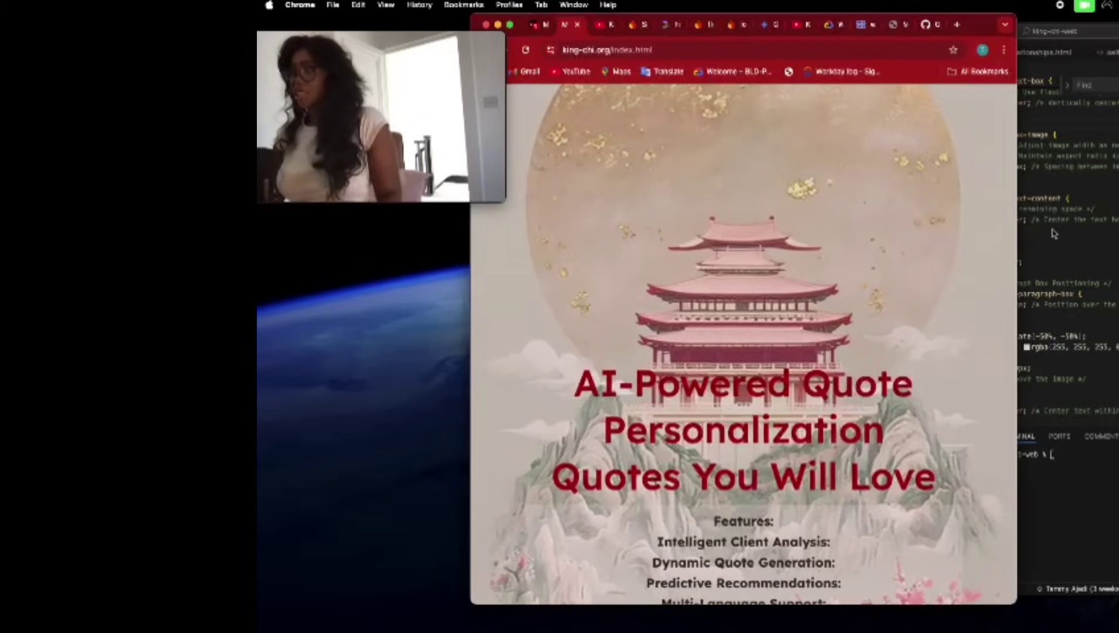
pyautogui.moveTo(1018, 229); pyautogui.dragTo(1116, 234)
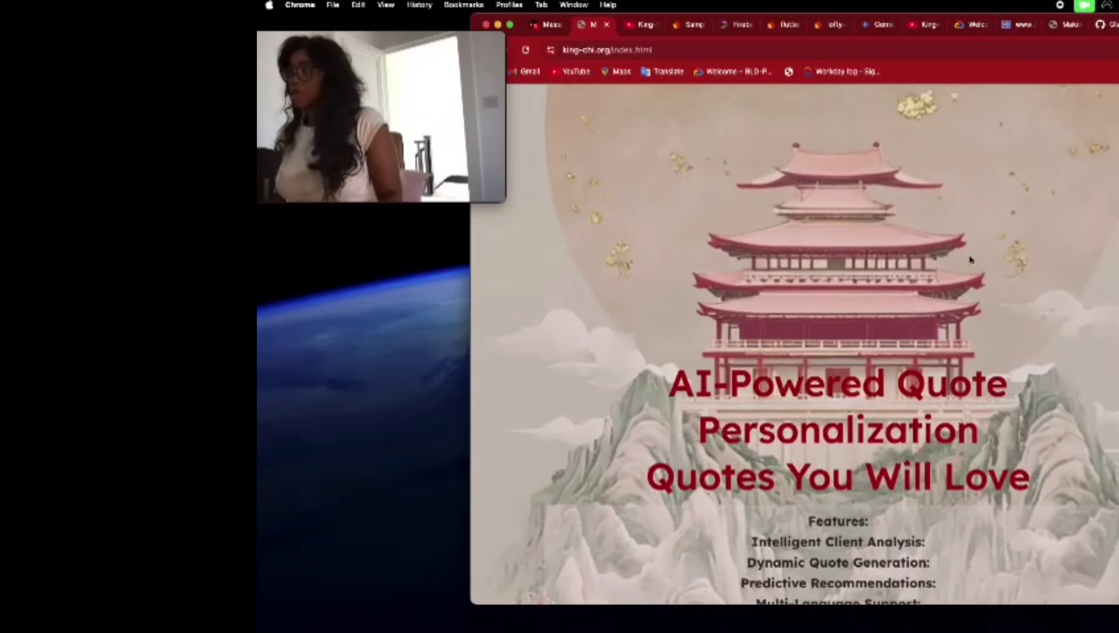
# Look through the home page's features, categories, community gallery and user reviews down to the footer.
pyautogui.scroll(-3, 970, 259)
pyautogui.scroll(-5, 970, 260)
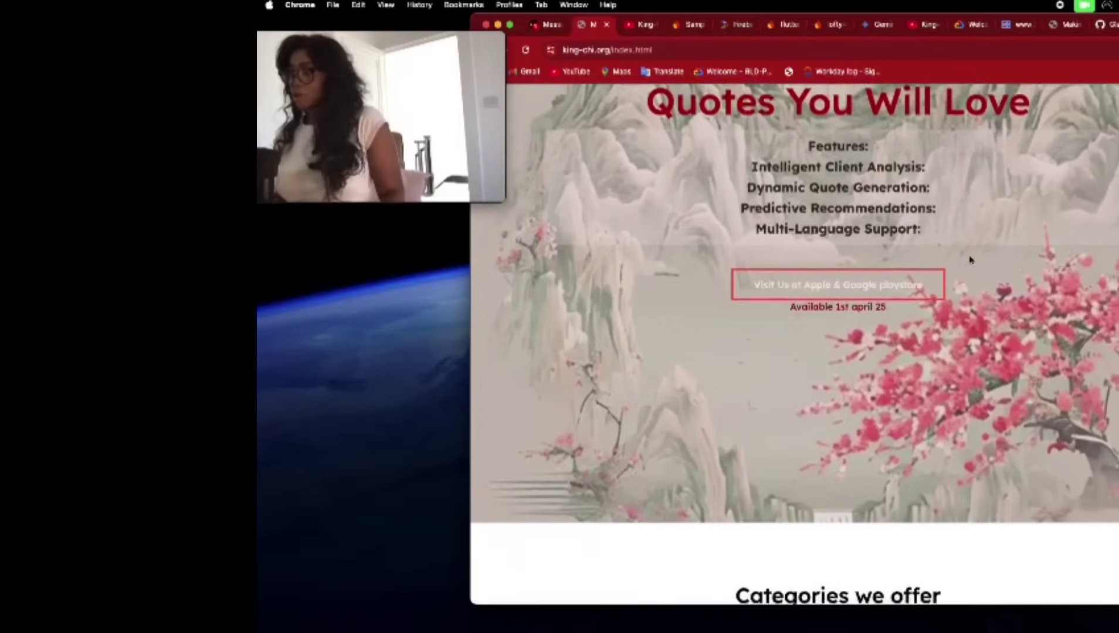
pyautogui.scroll(-10, 971, 259)
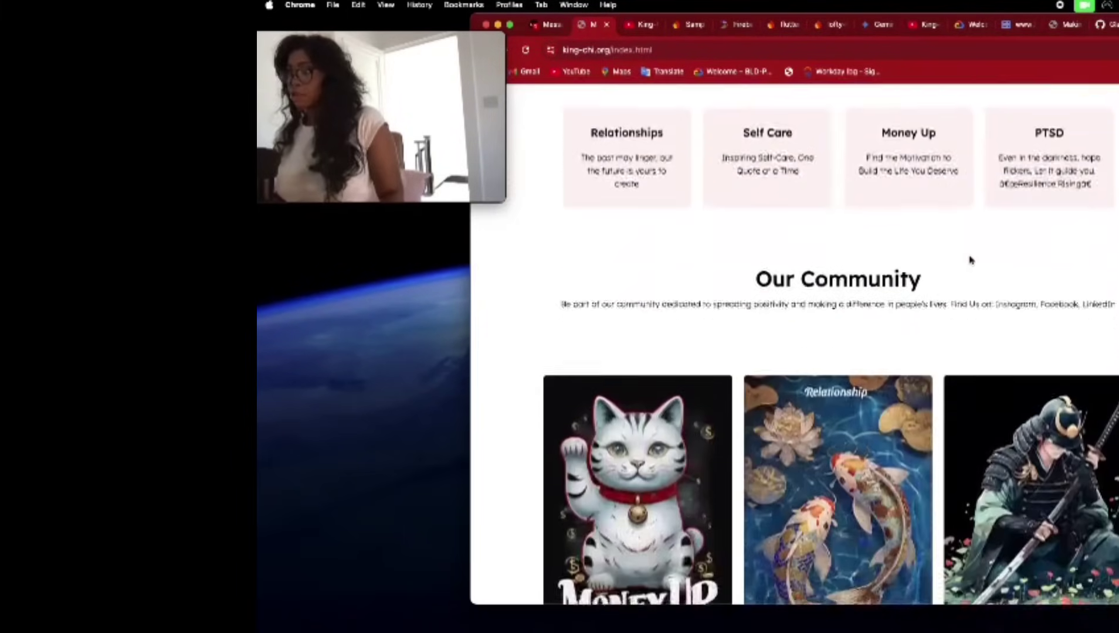
pyautogui.moveTo(663, 350)
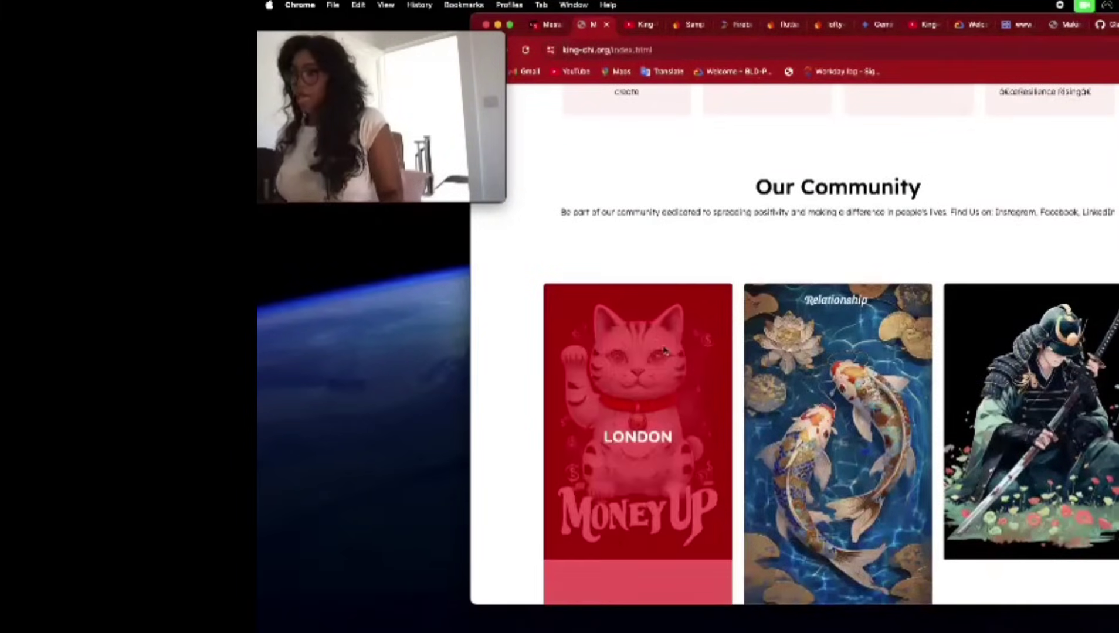
pyautogui.moveTo(1003, 364)
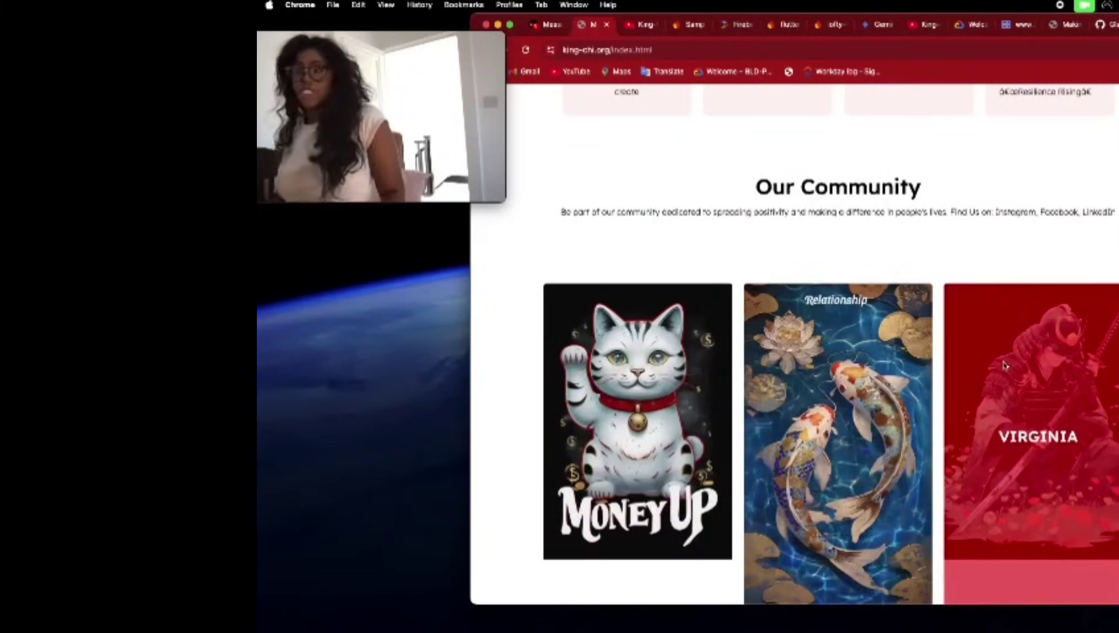
pyautogui.scroll(-7, 1115, 258)
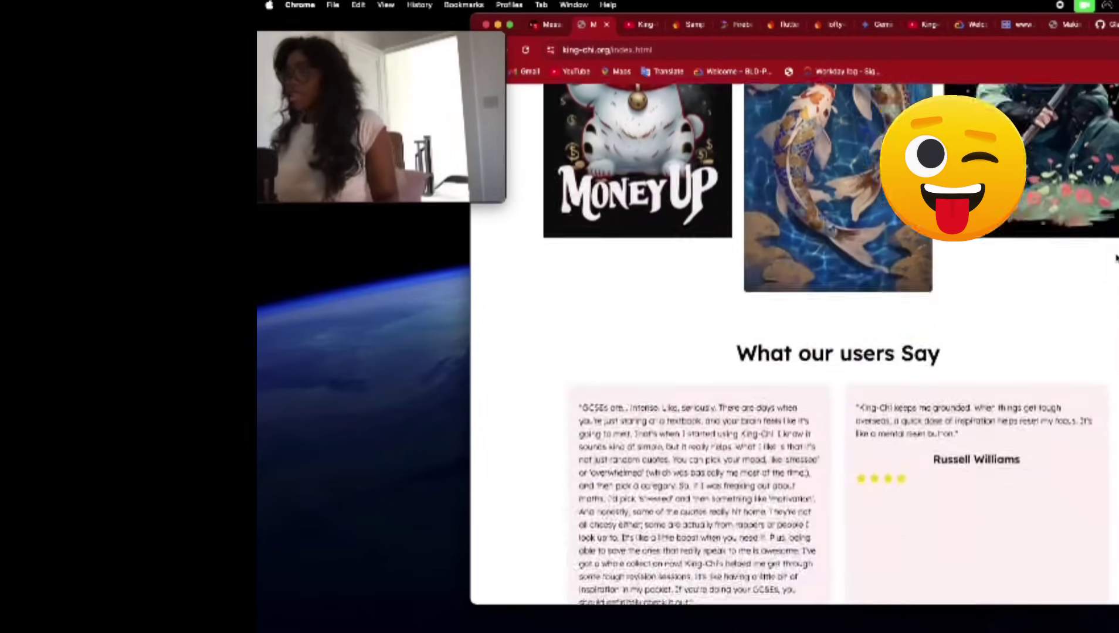
pyautogui.scroll(-1, 1116, 258)
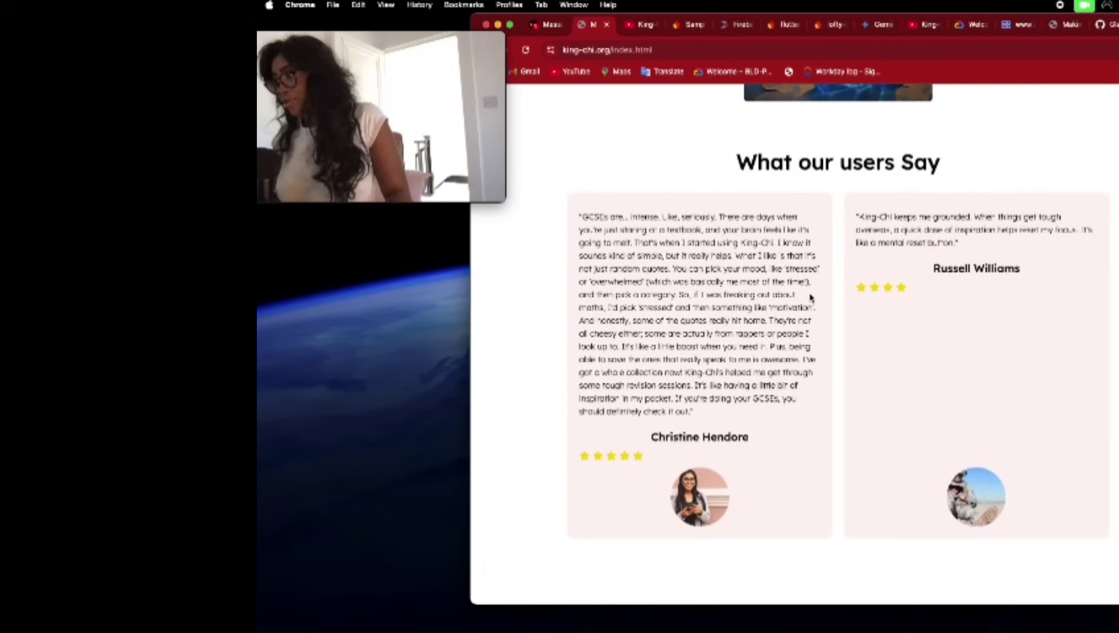
pyautogui.scroll(-4, 809, 298)
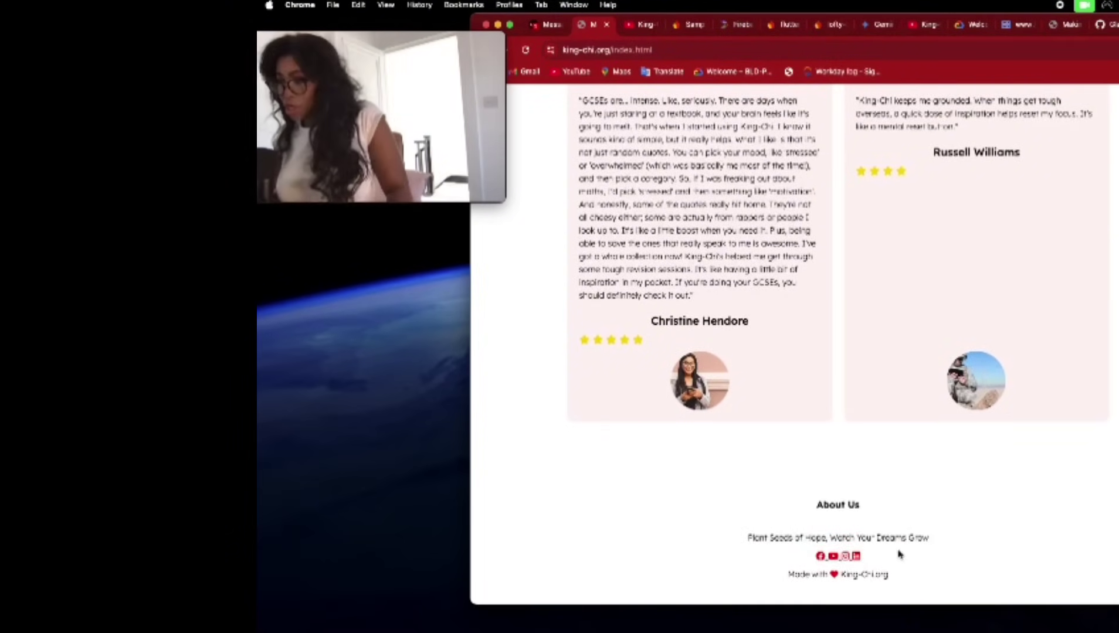
# Look over the posts on the King Chi Instagram profile linked in the site footer and close its tab.
pyautogui.click(844, 556)
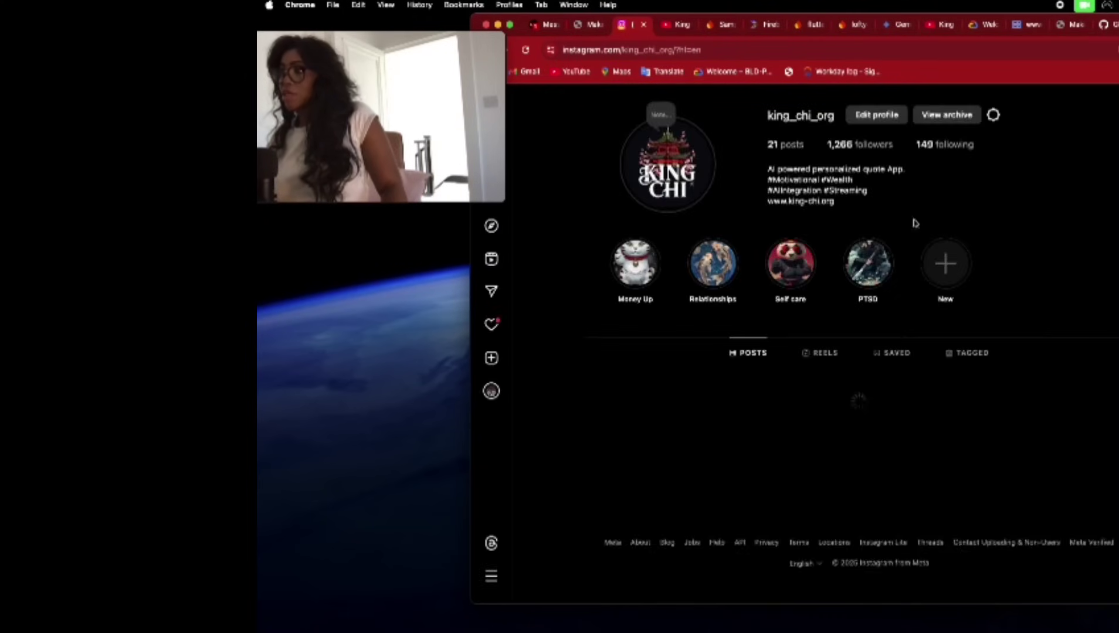
pyautogui.scroll(-10, 909, 222)
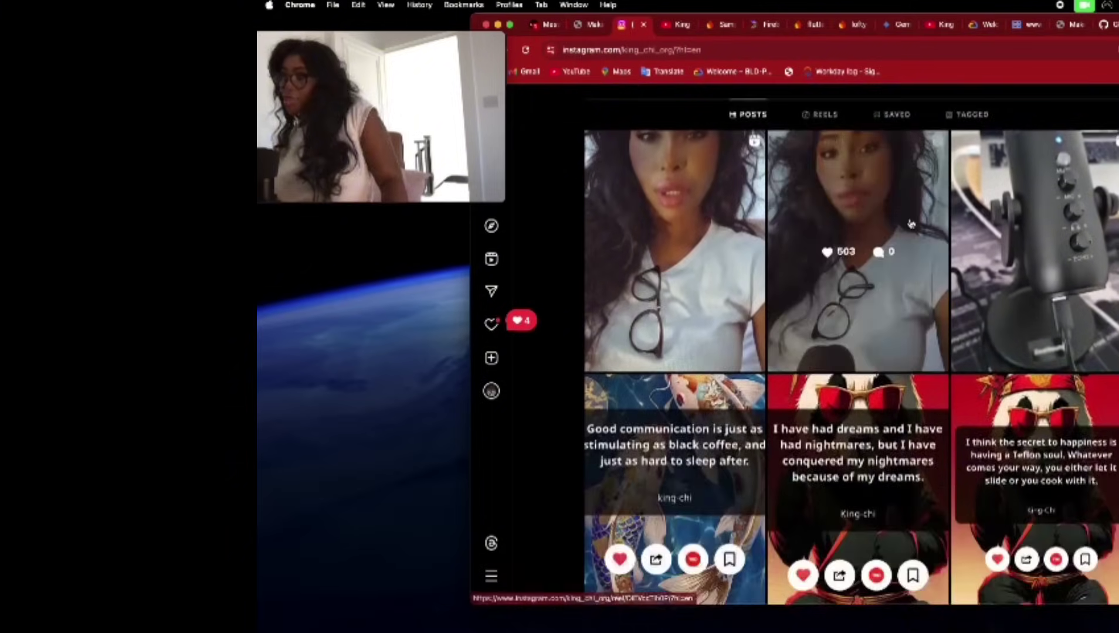
pyautogui.scroll(6, 911, 223)
pyautogui.scroll(3, 910, 223)
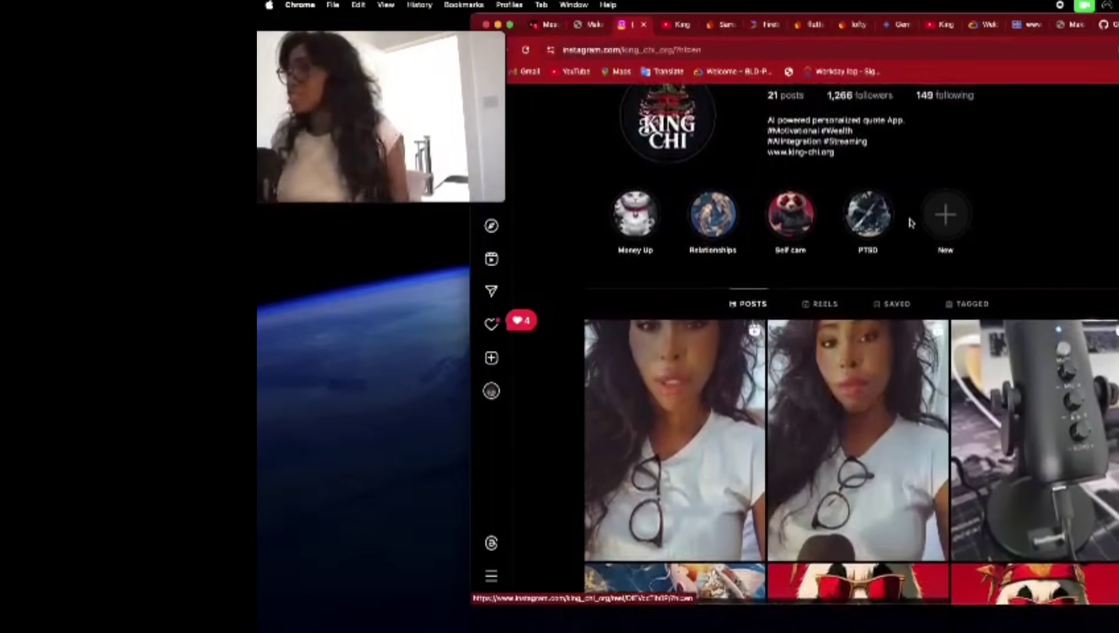
pyautogui.click(642, 26)
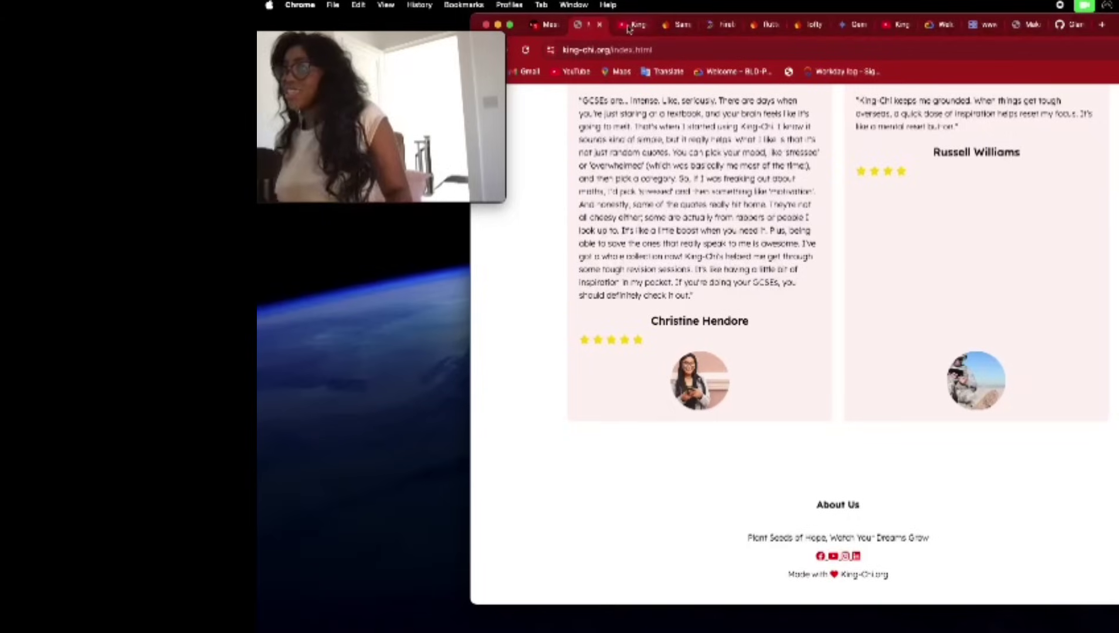
# Open the King-Chi YouTube channel linked in the site footer and look through its videos.
pyautogui.click(833, 557)
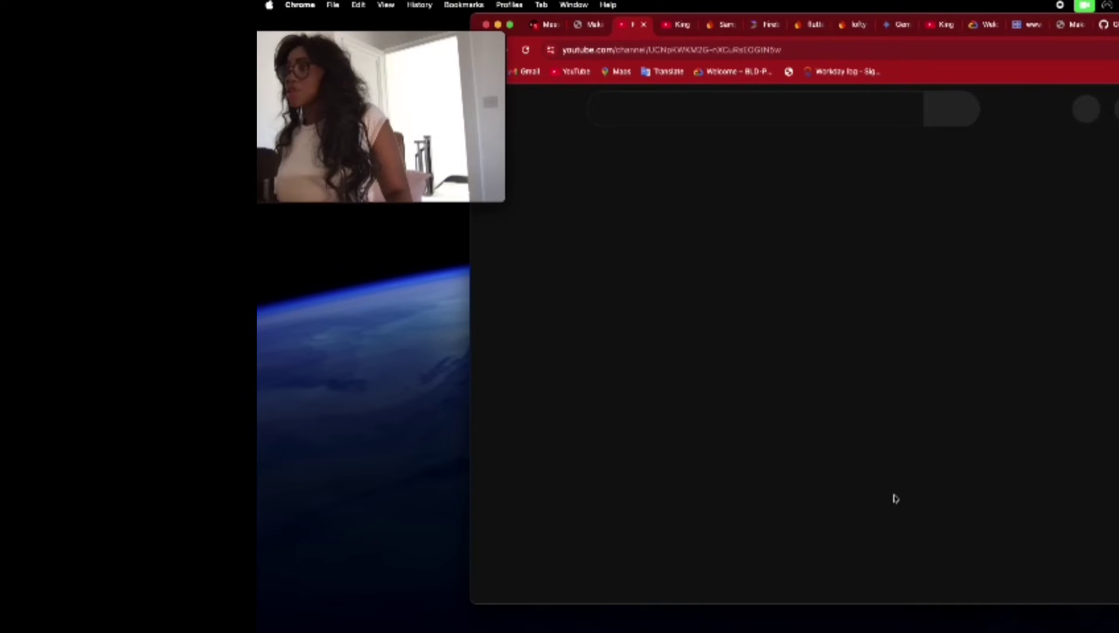
pyautogui.scroll(-5, 910, 448)
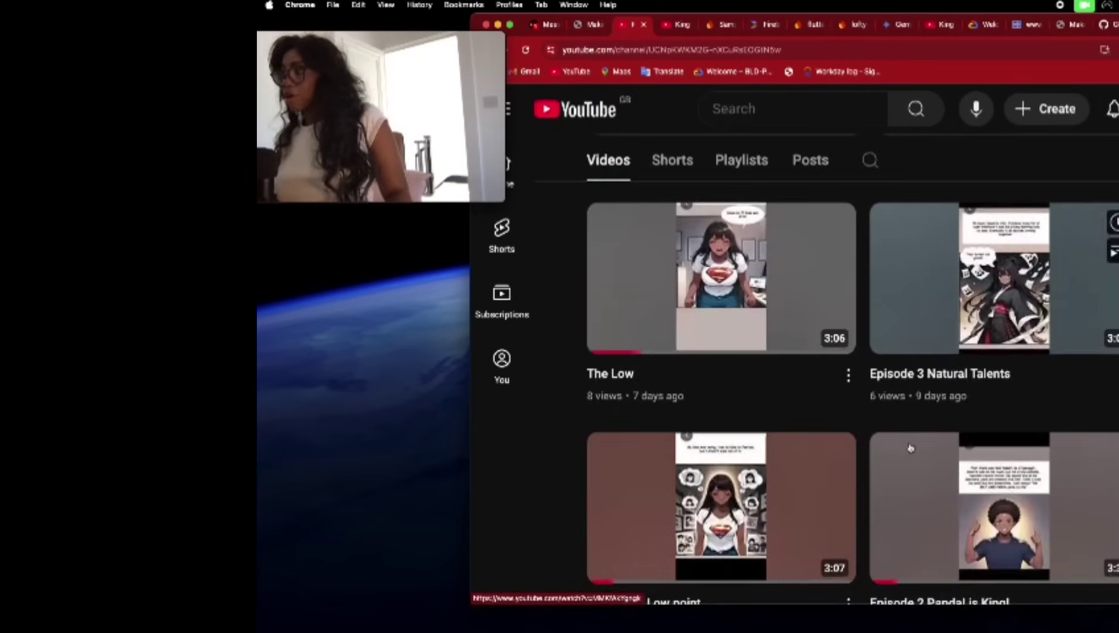
pyautogui.scroll(-2, 910, 448)
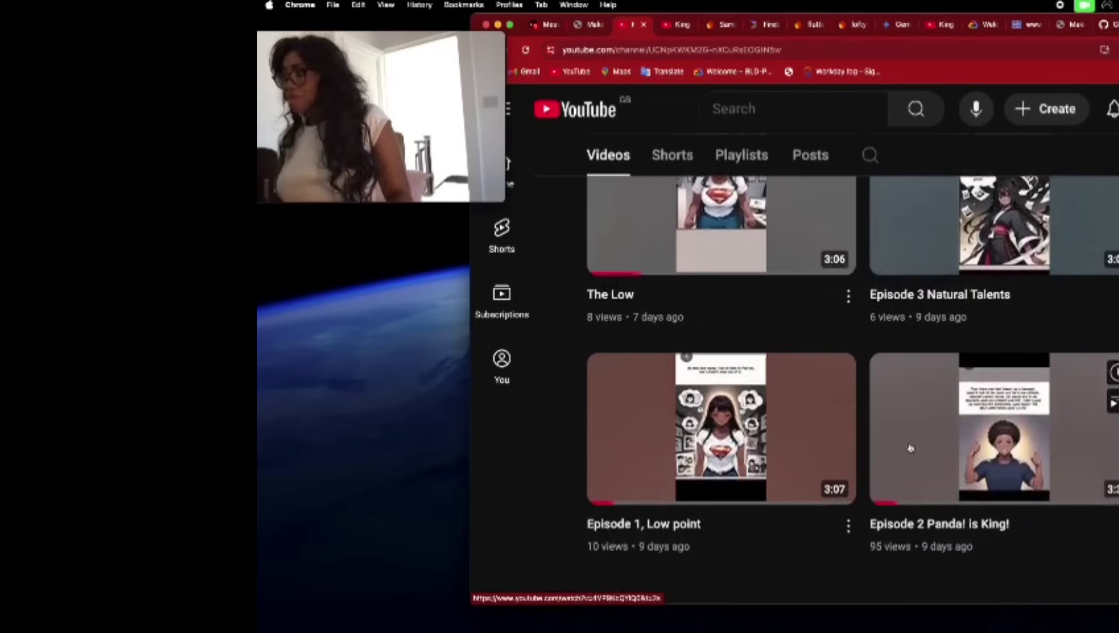
pyautogui.scroll(1, 909, 449)
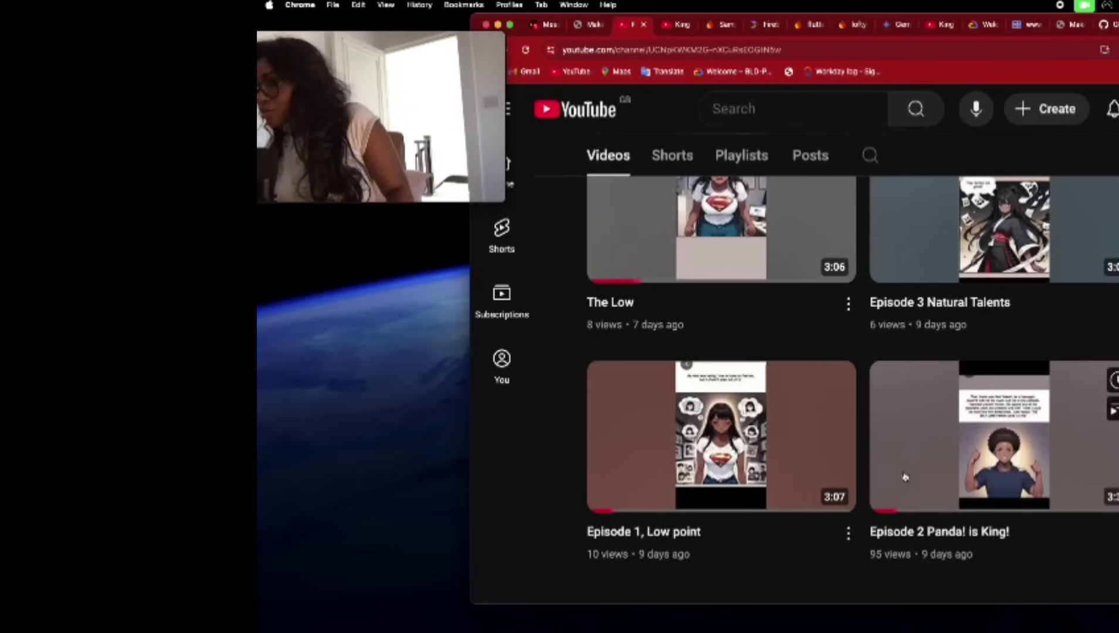
pyautogui.scroll(4, 937, 422)
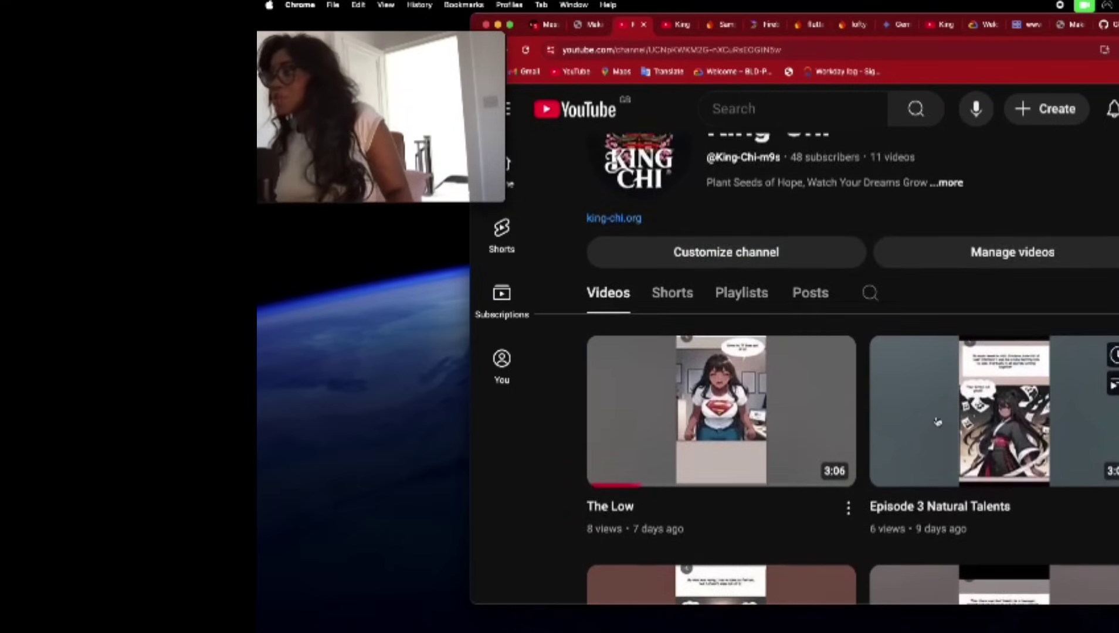
# View the Shorts on the King-Chi YouTube channel.
pyautogui.click(671, 293)
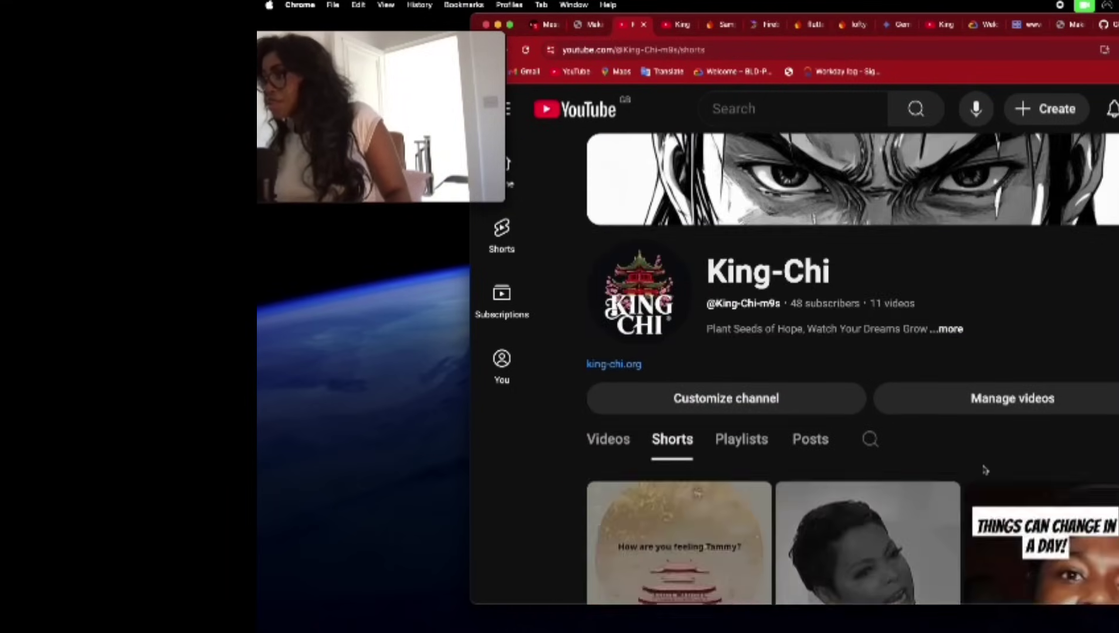
pyautogui.scroll(-4, 985, 470)
pyautogui.scroll(4, 981, 467)
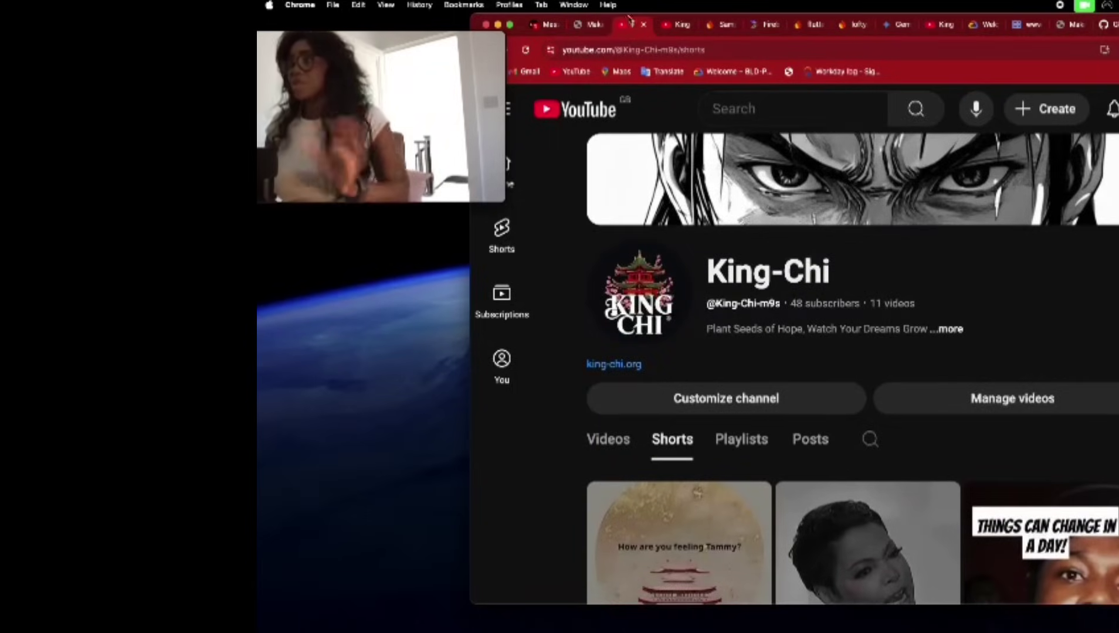
# Return to the king-chi.org site and open its About Us page.
pyautogui.click(589, 28)
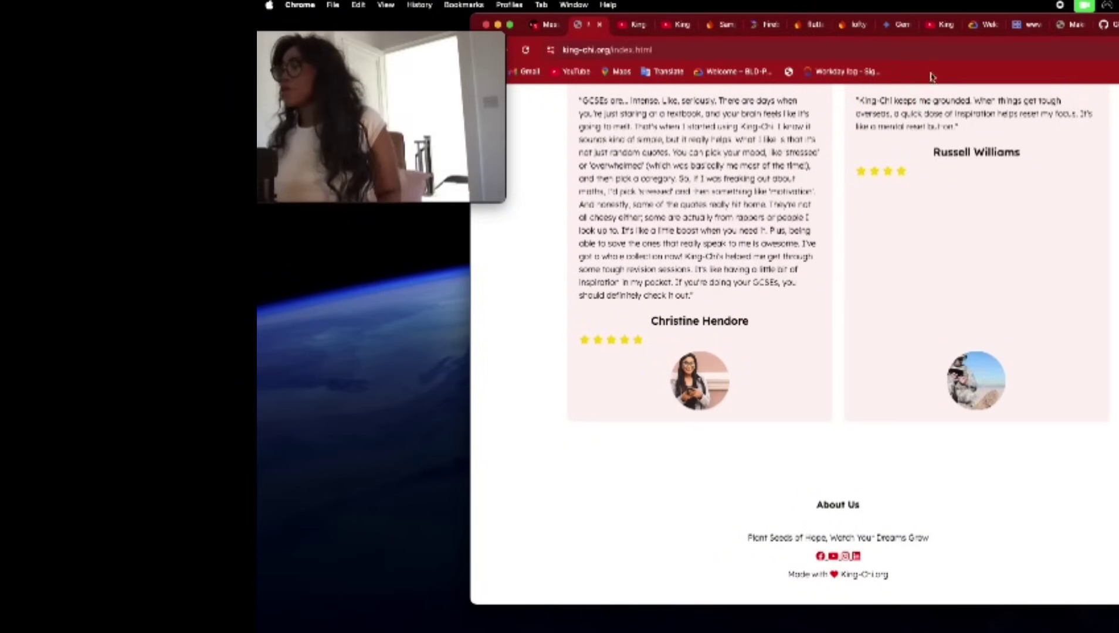
pyautogui.scroll(1, 1109, 177)
pyautogui.scroll(15, 1110, 178)
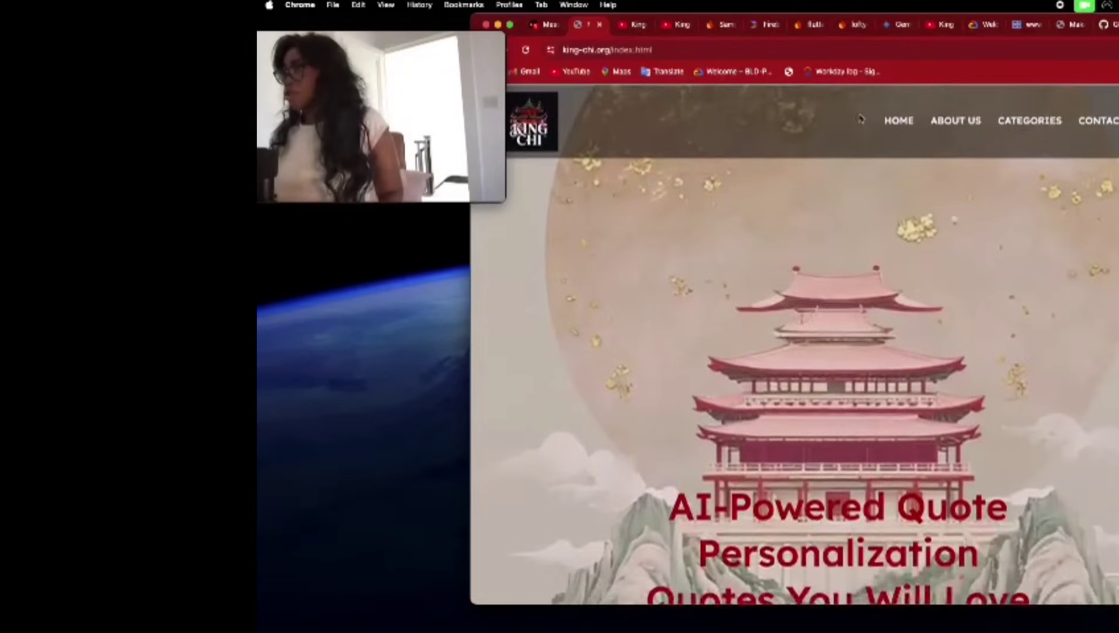
pyautogui.click(954, 122)
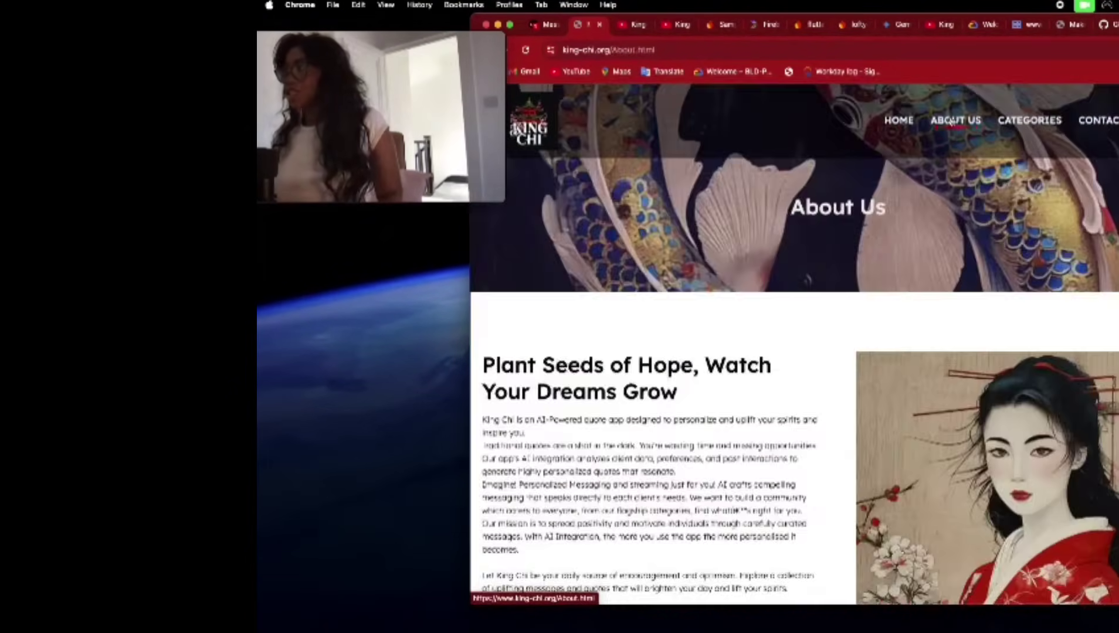
# Look over the About Us page and the Relationships category page of the king-chi.org site.
pyautogui.scroll(-7, 984, 185)
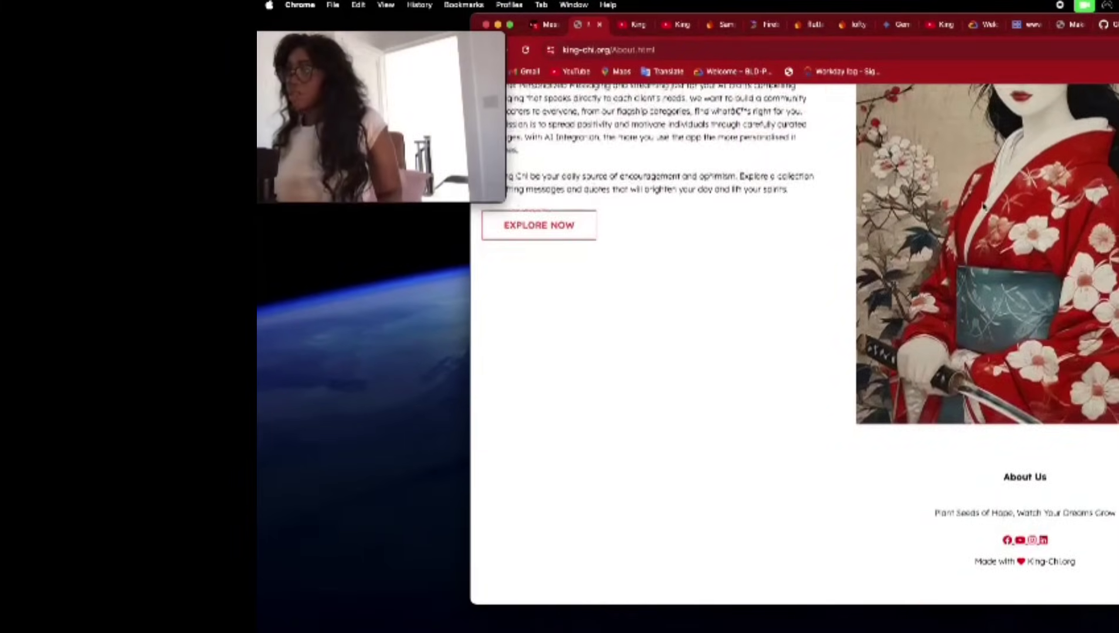
pyautogui.scroll(7, 1038, 539)
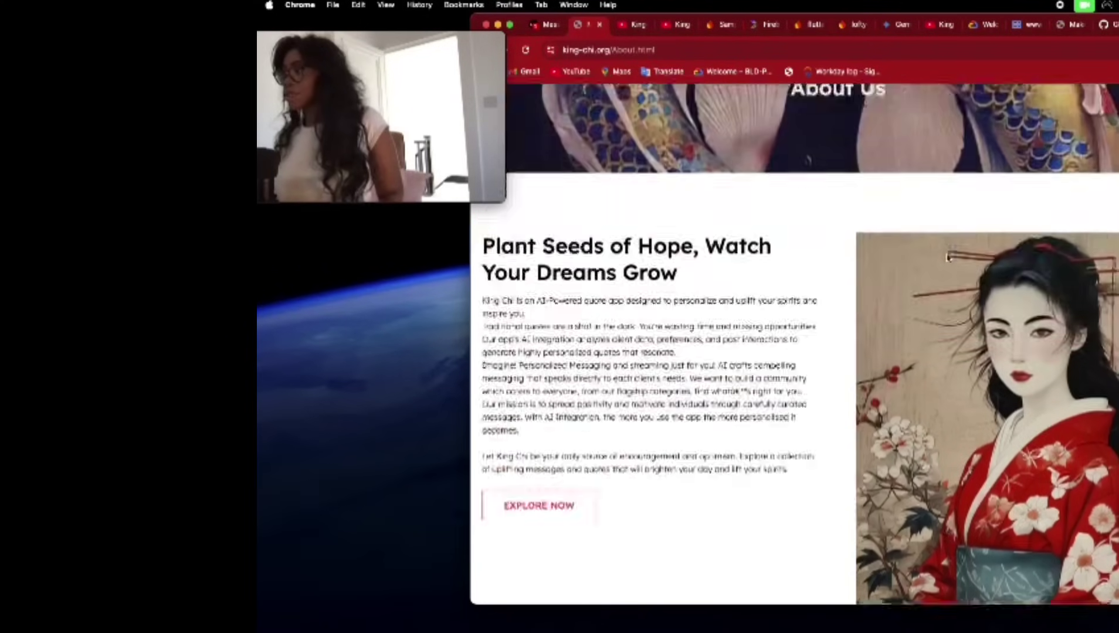
pyautogui.moveTo(1003, 121)
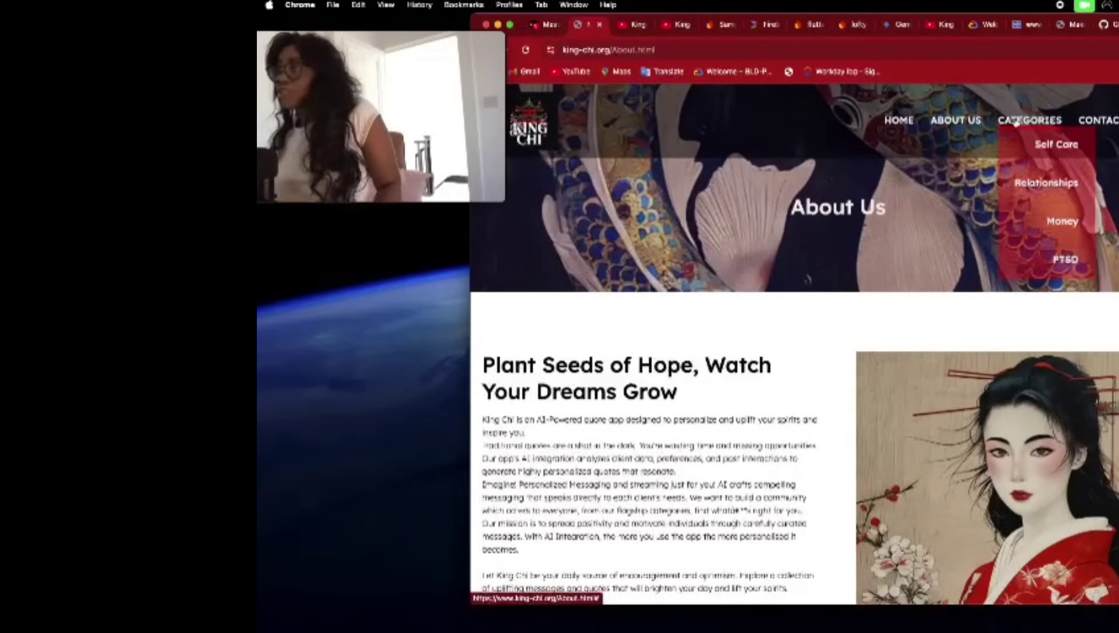
pyautogui.click(1047, 186)
pyautogui.scroll(-5, 1042, 199)
pyautogui.scroll(10, 1042, 196)
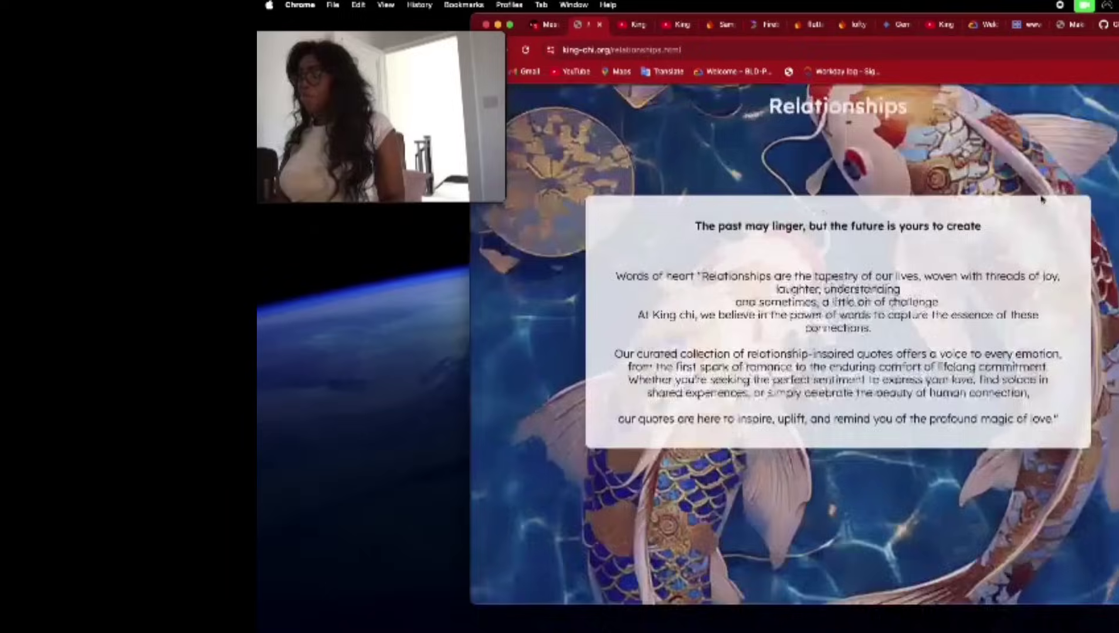
# Open the PTSD category page and look it over down to the footer.
pyautogui.moveTo(1038, 138)
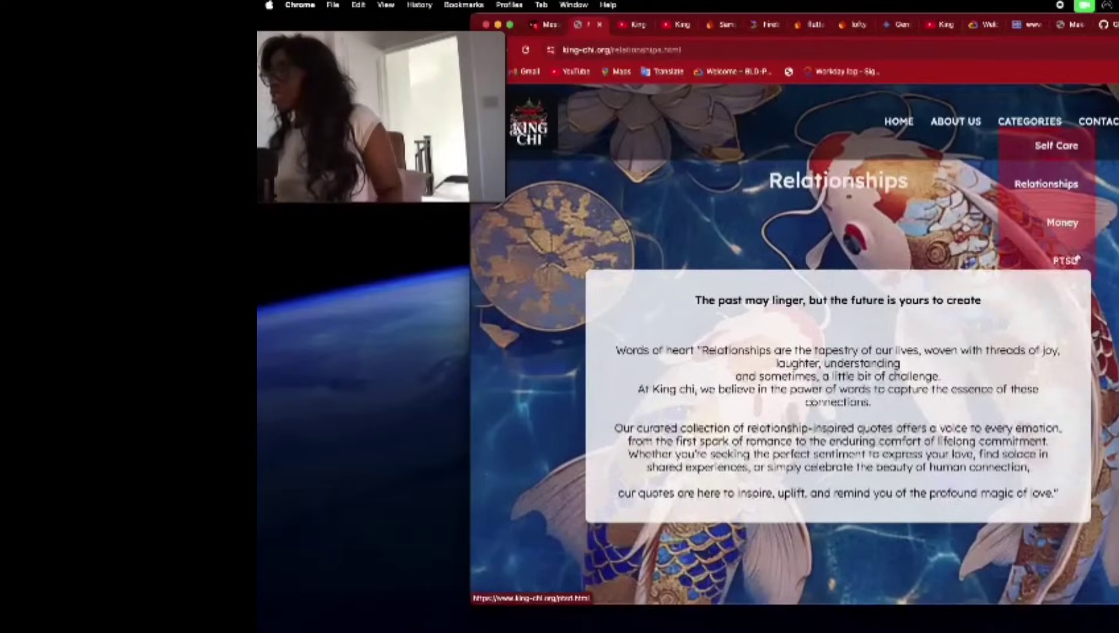
pyautogui.click(1066, 261)
pyautogui.scroll(-10, 1061, 130)
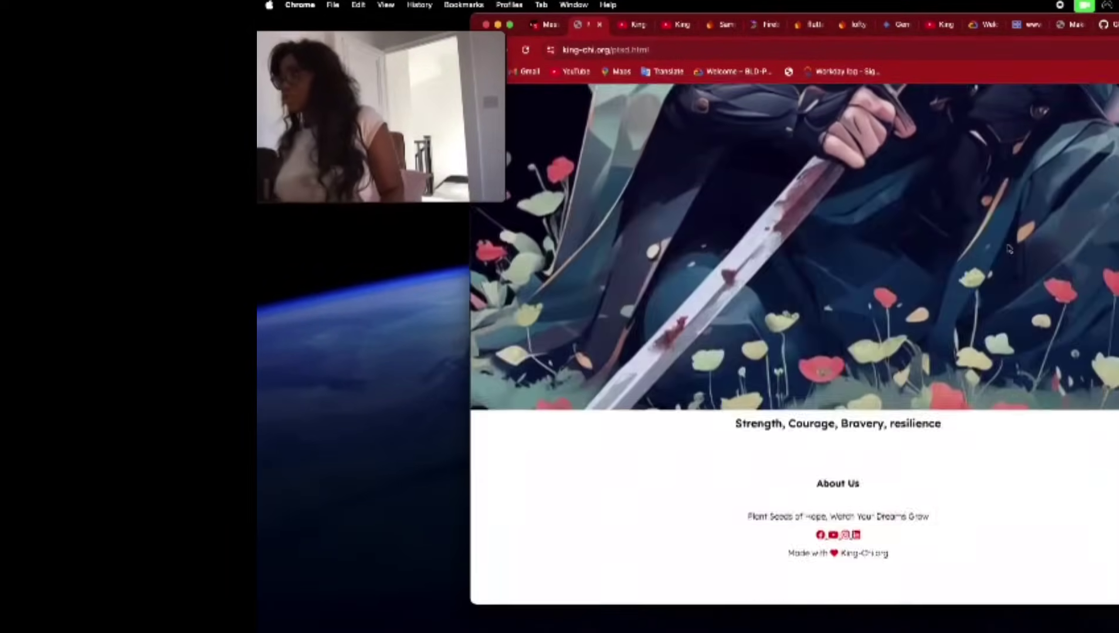
pyautogui.scroll(10, 1061, 130)
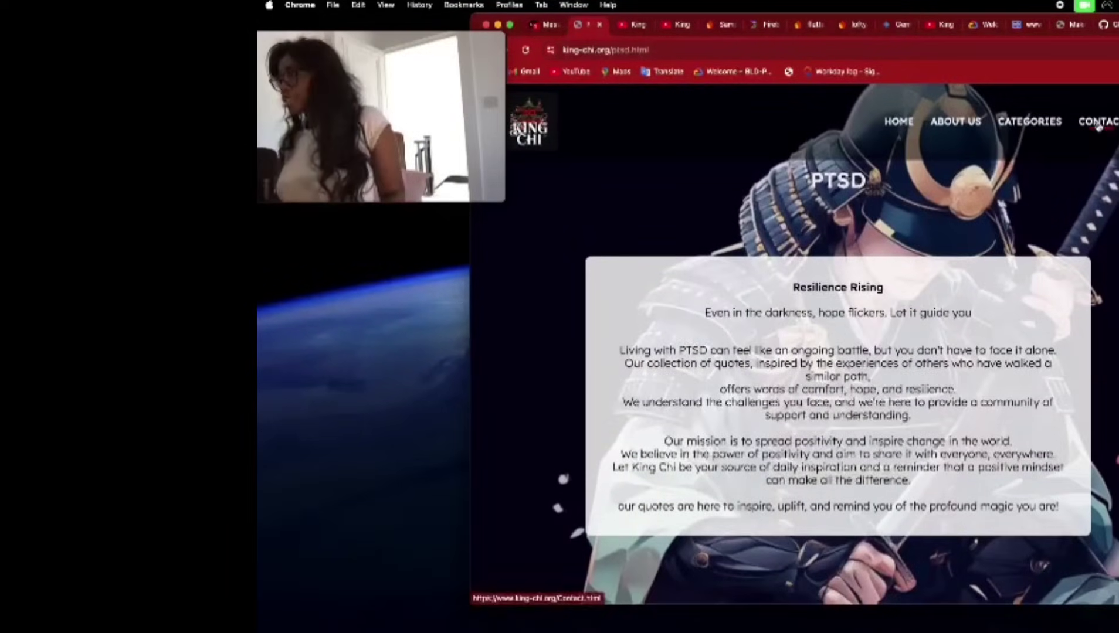
# Open the Contact page and examine its map, event dates and contact details.
pyautogui.click(1097, 128)
pyautogui.scroll(-3, 859, 414)
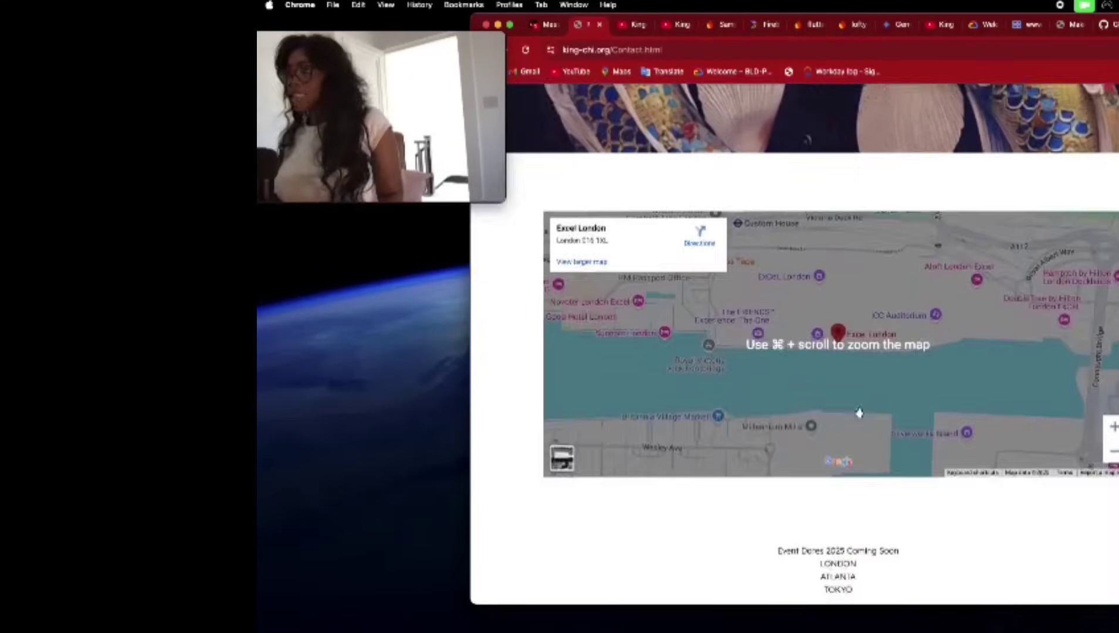
pyautogui.scroll(-4, 859, 413)
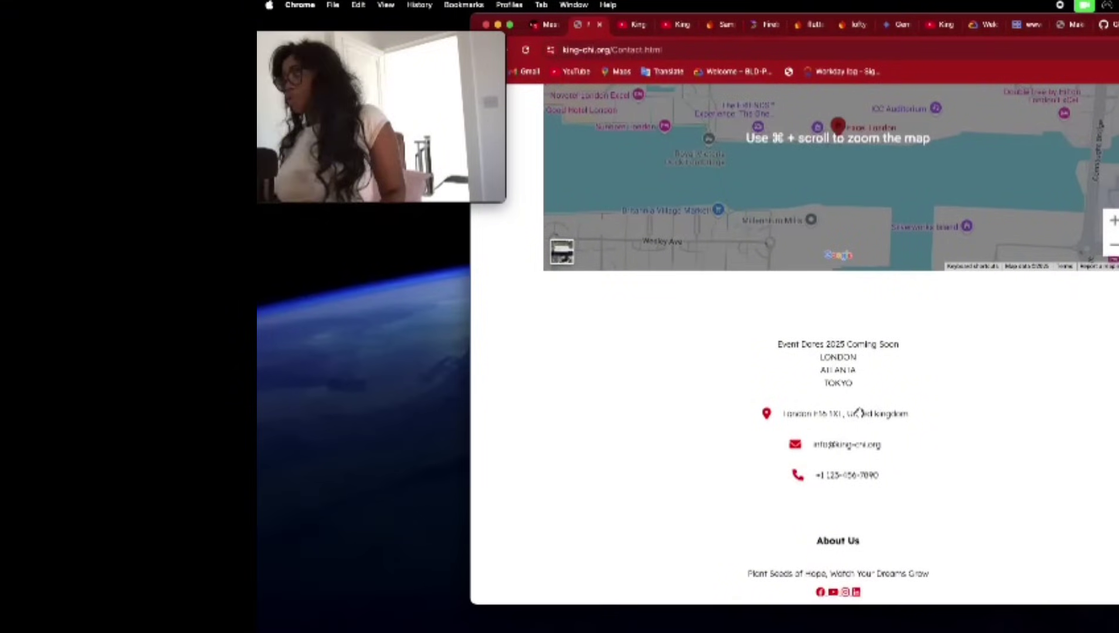
pyautogui.scroll(-1, 859, 413)
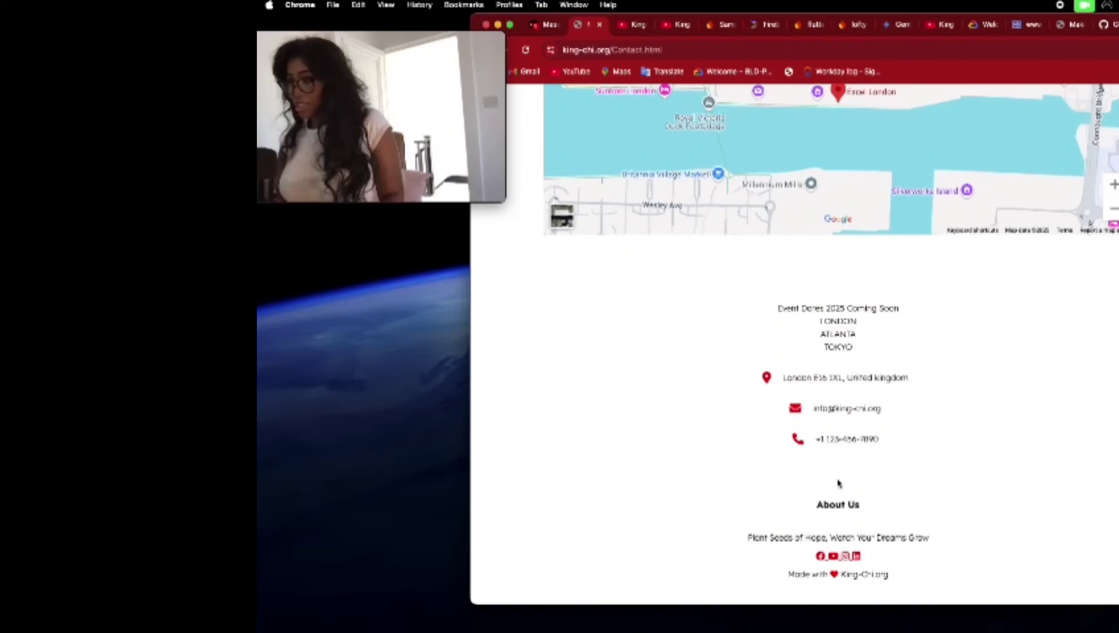
pyautogui.scroll(7, 886, 406)
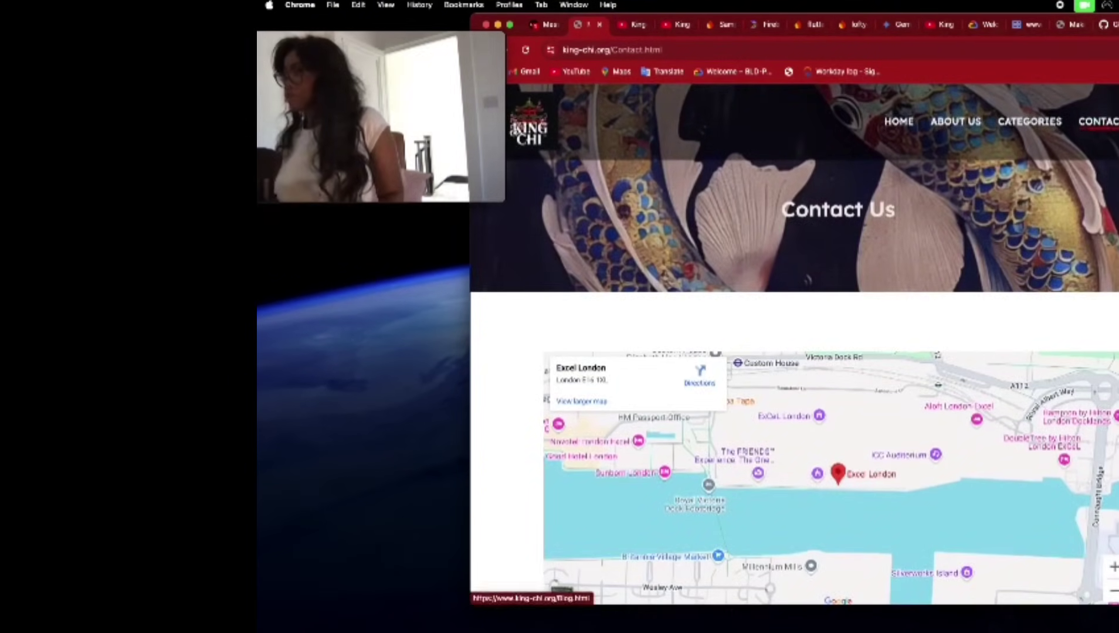
# Open the Blog page and read through the Life Shark story down to the comment form.
pyautogui.click(1114, 121)
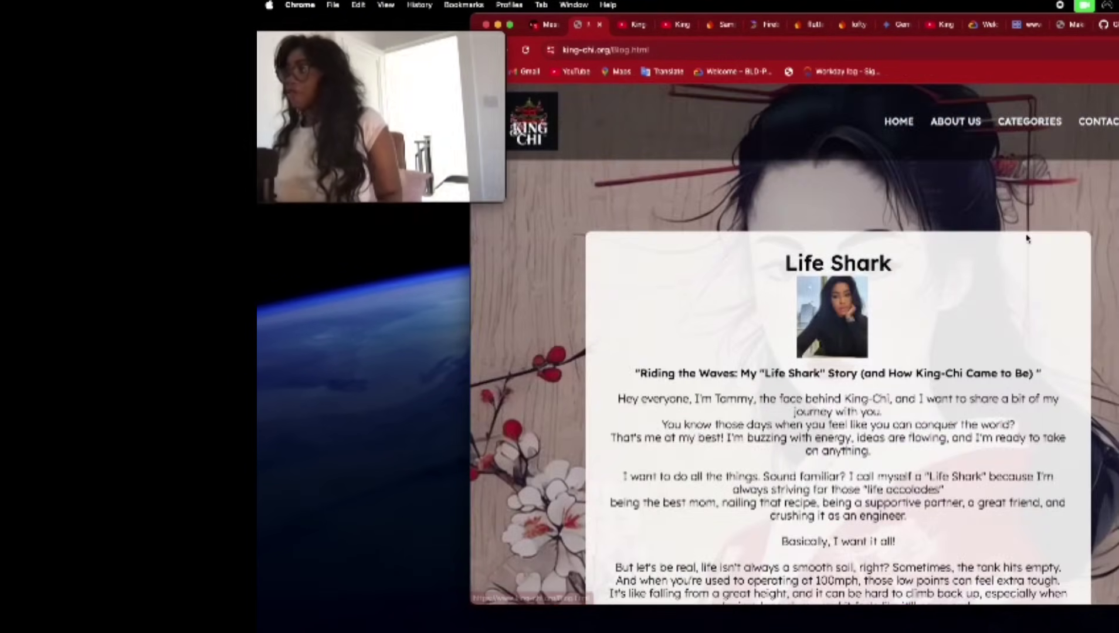
pyautogui.scroll(-5, 1027, 239)
pyautogui.scroll(5, 1027, 239)
pyautogui.scroll(-15, 1026, 237)
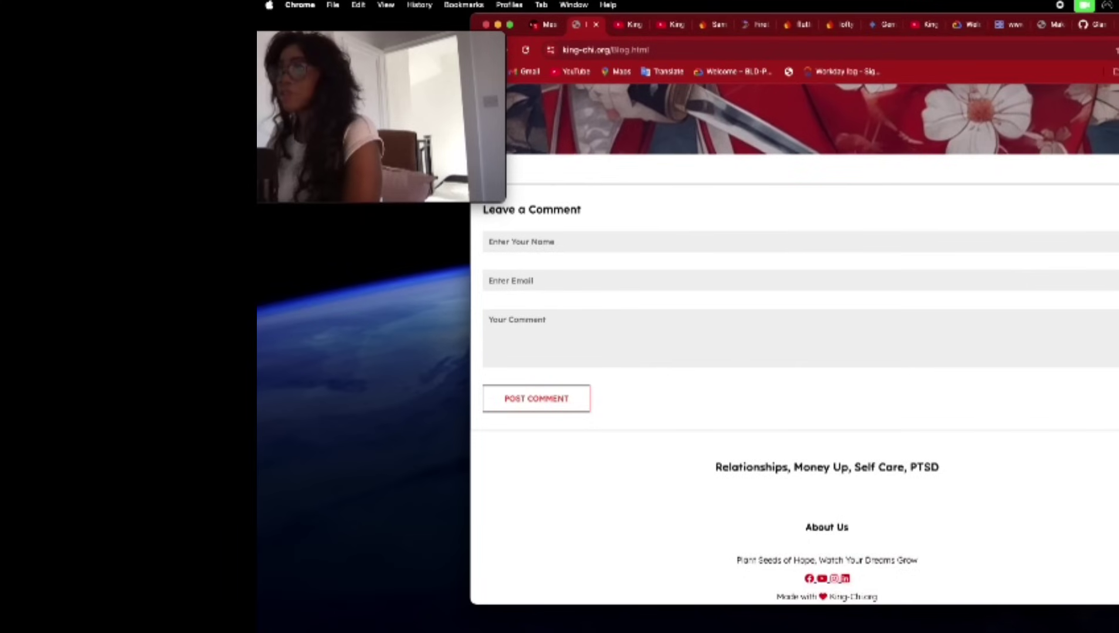
pyautogui.click(1004, 26)
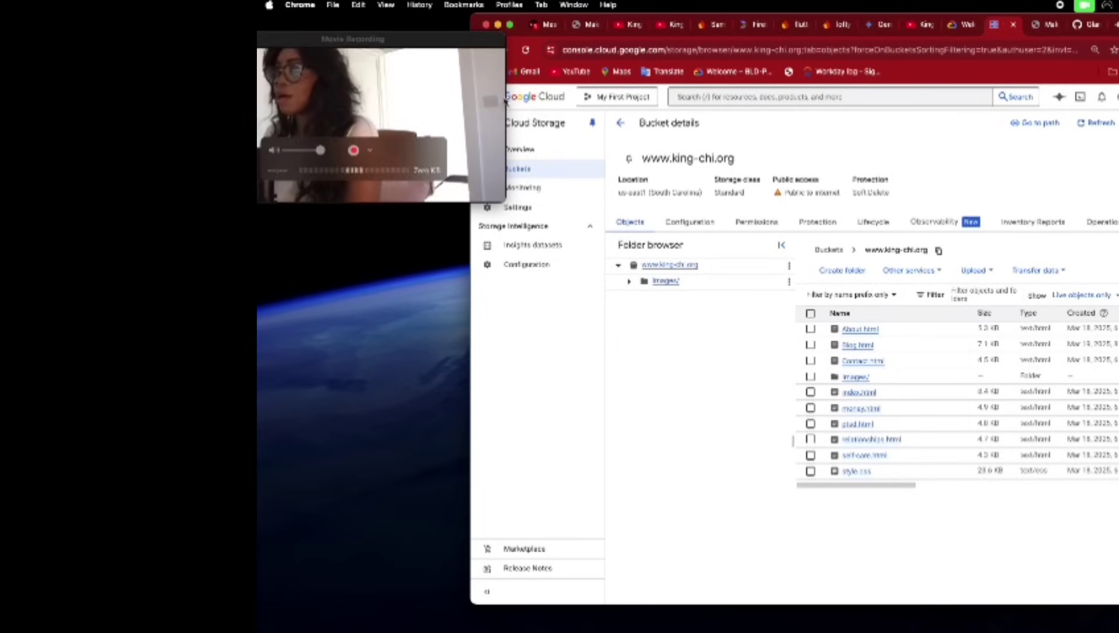
pyautogui.moveTo(485, 83)
pyautogui.moveTo(464, 38); pyautogui.dragTo(535, 385)
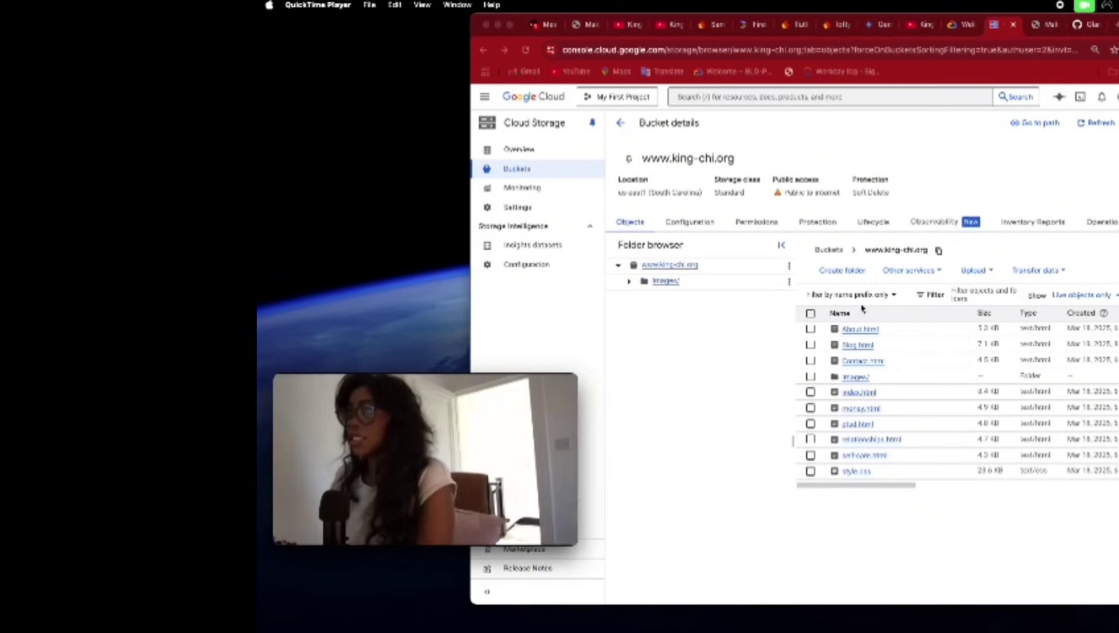
pyautogui.scroll(-1, 746, 307)
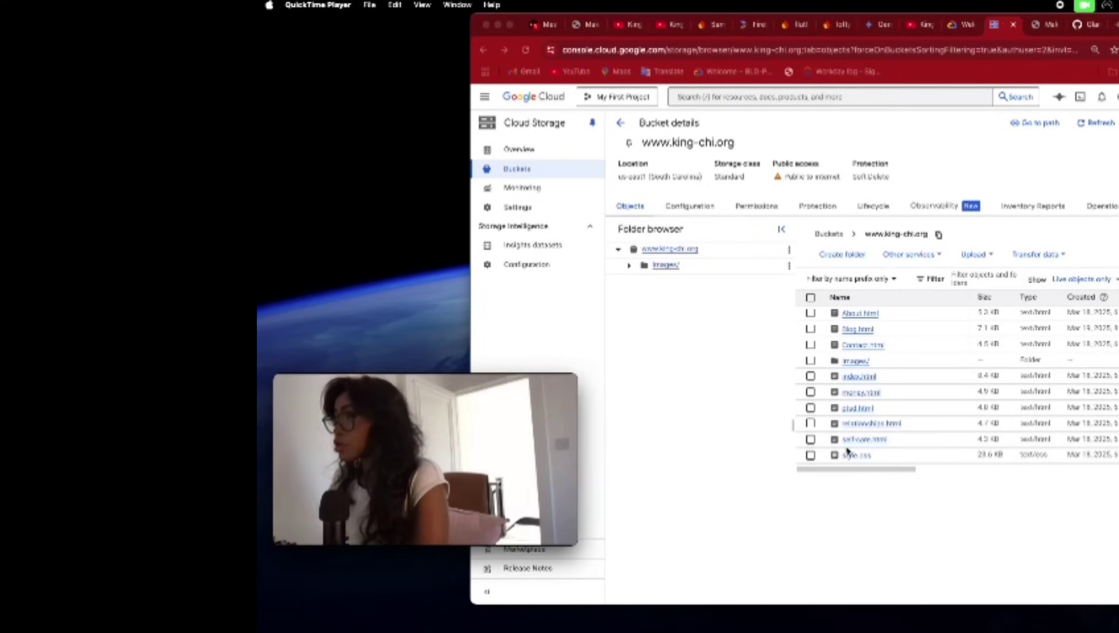
pyautogui.click(825, 474)
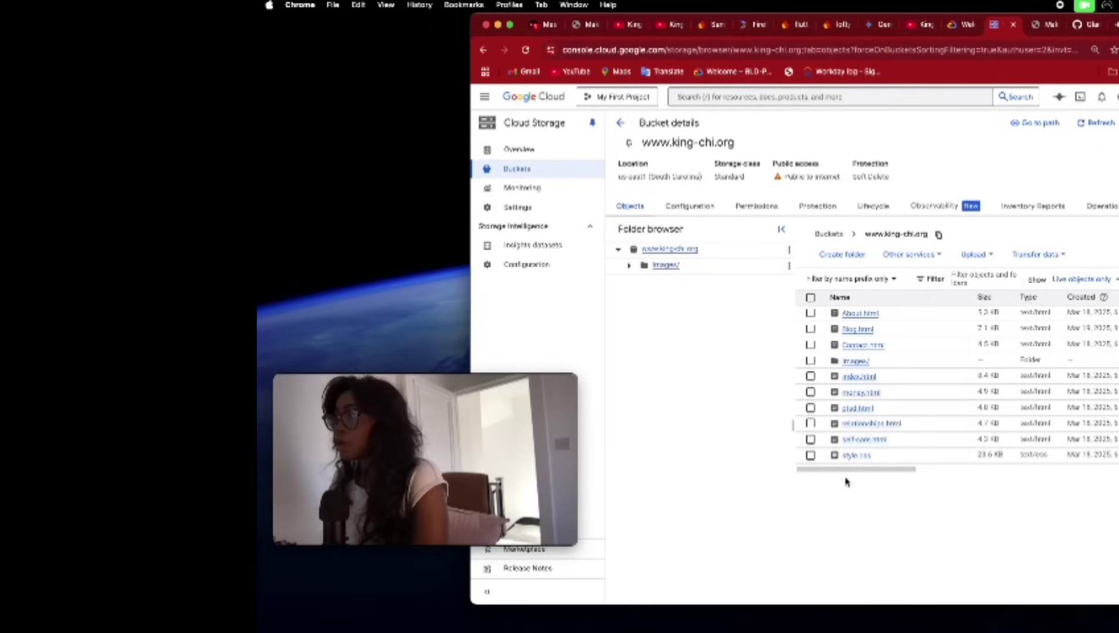
pyautogui.click(586, 26)
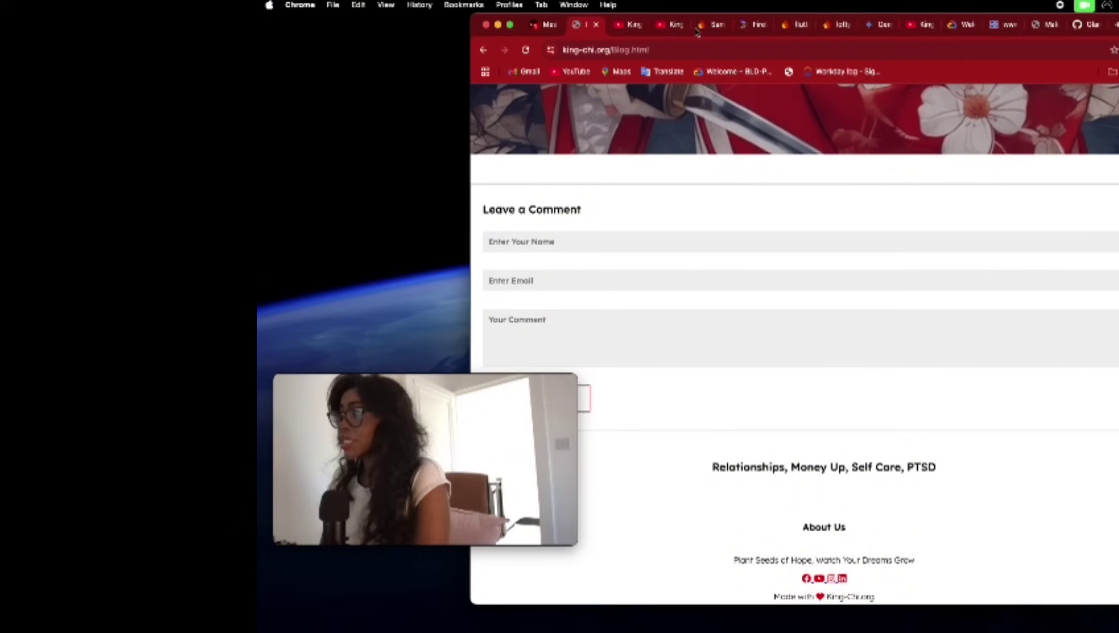
pyautogui.click(1003, 24)
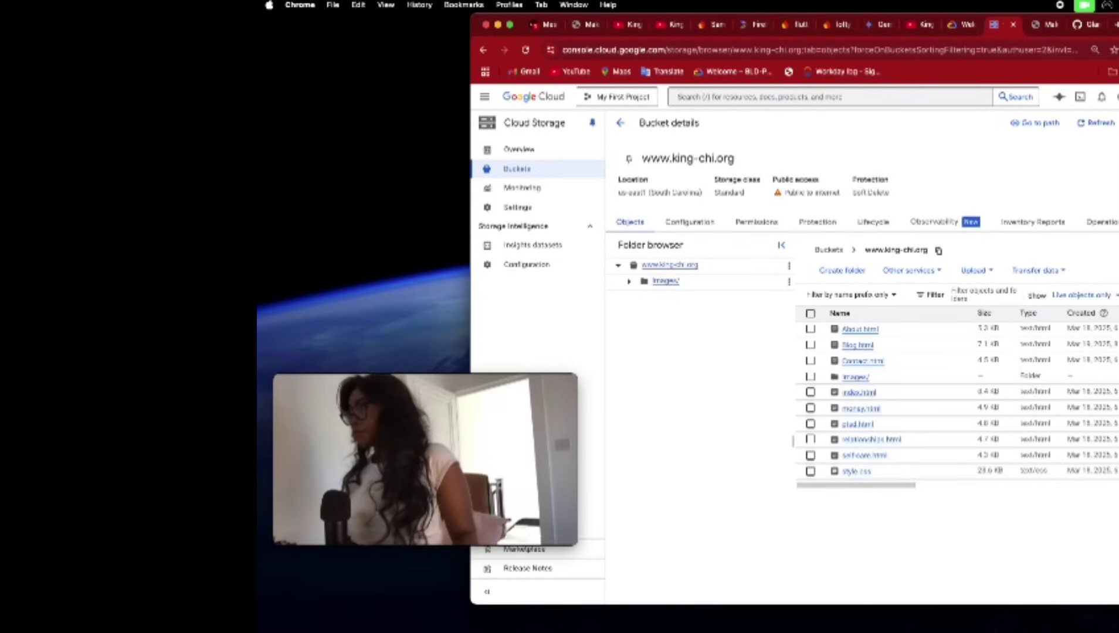
# Narrow the browser window and arrange it beside the Visual Studio Code window so the king-chi-web project files are visible.
pyautogui.moveTo(1117, 135); pyautogui.dragTo(992, 135)
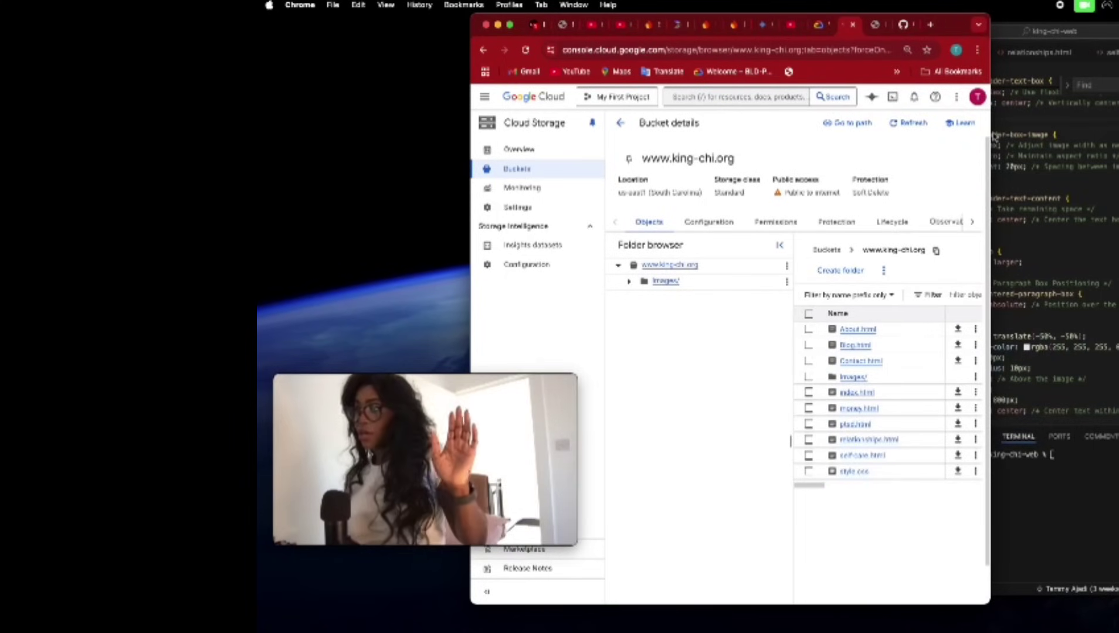
pyautogui.moveTo(952, 22); pyautogui.dragTo(699, 7)
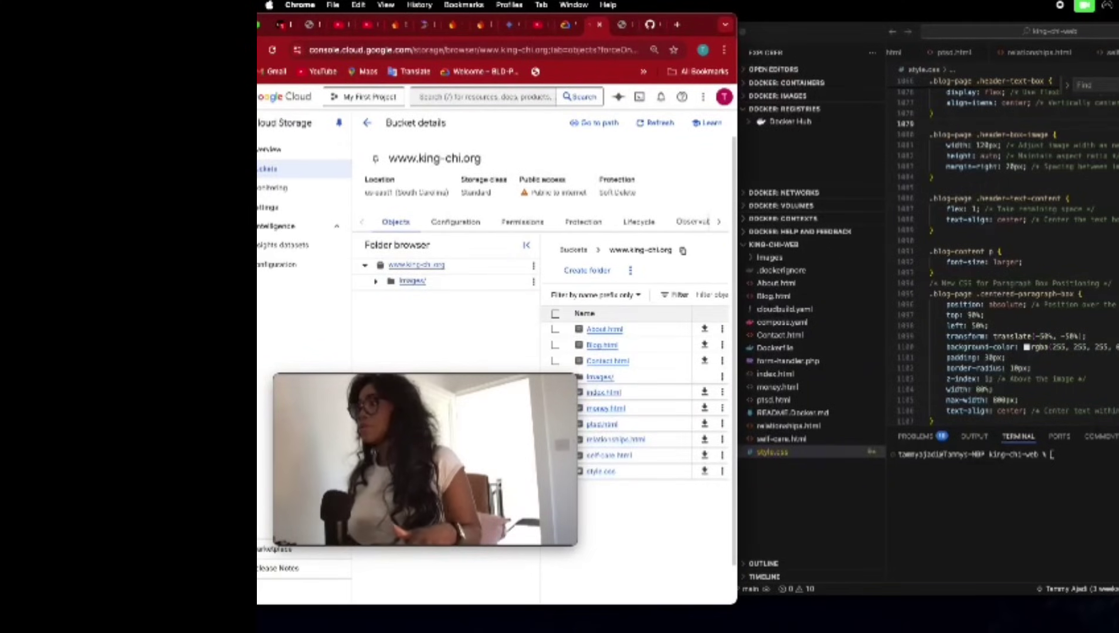
pyautogui.moveTo(967, 31); pyautogui.dragTo(896, 25)
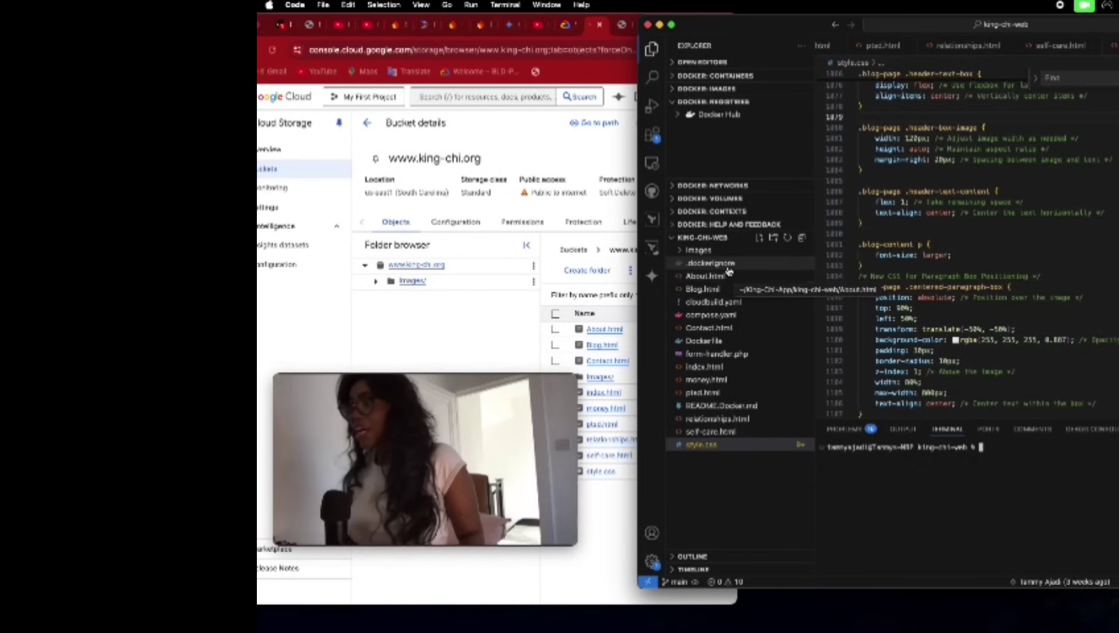
# Open About.html from the king-chi-web project and examine its code through the closing menu script.
pyautogui.click(695, 283)
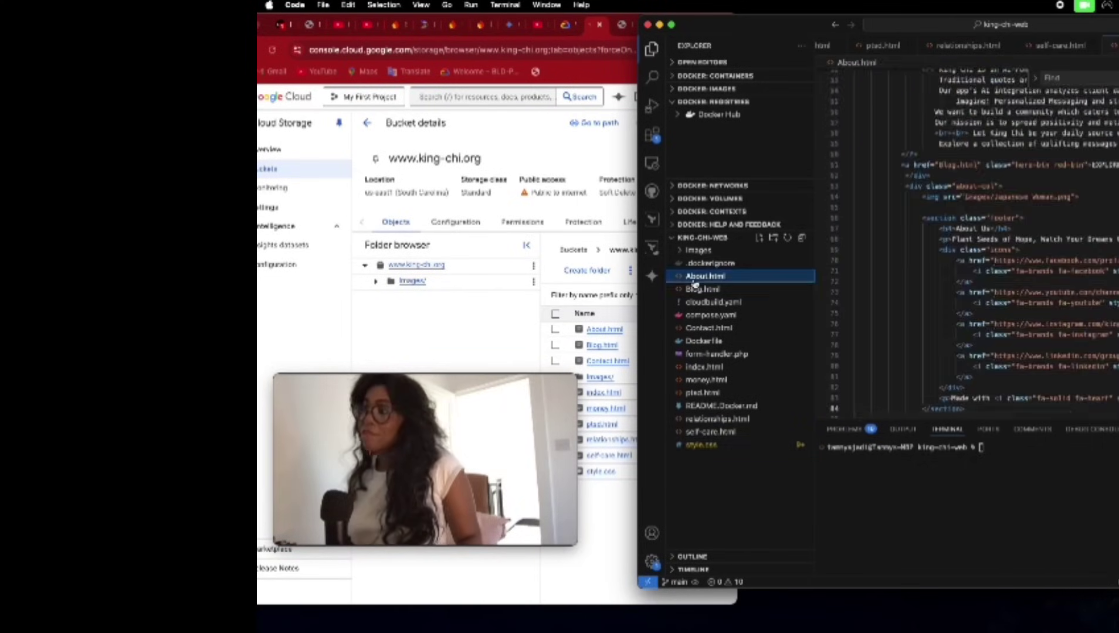
pyautogui.scroll(-6, 1080, 234)
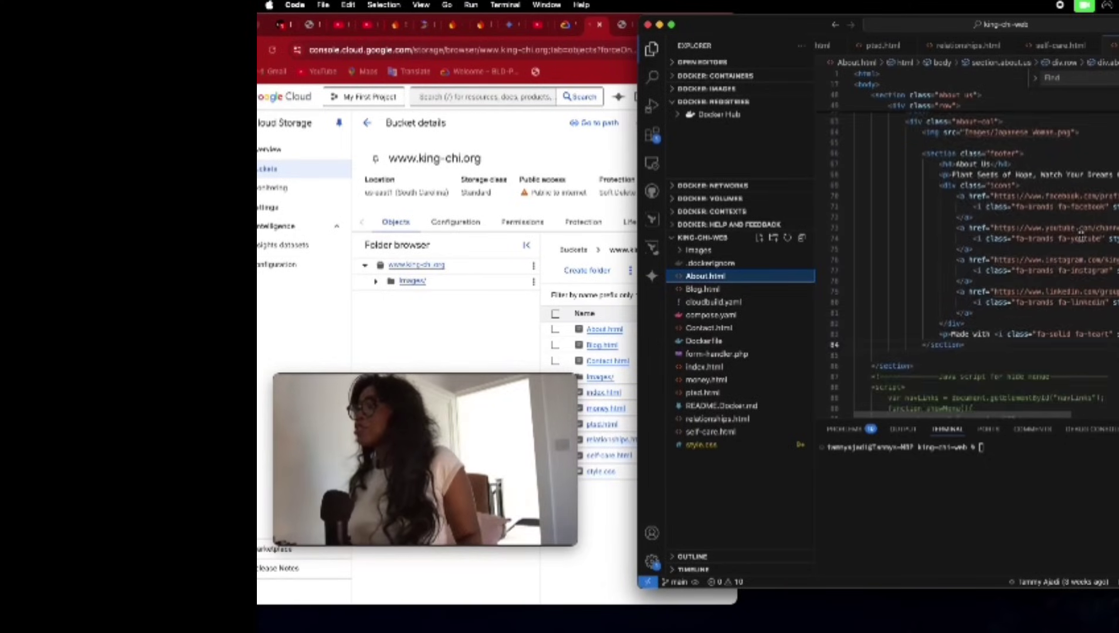
pyautogui.scroll(-2, 1081, 236)
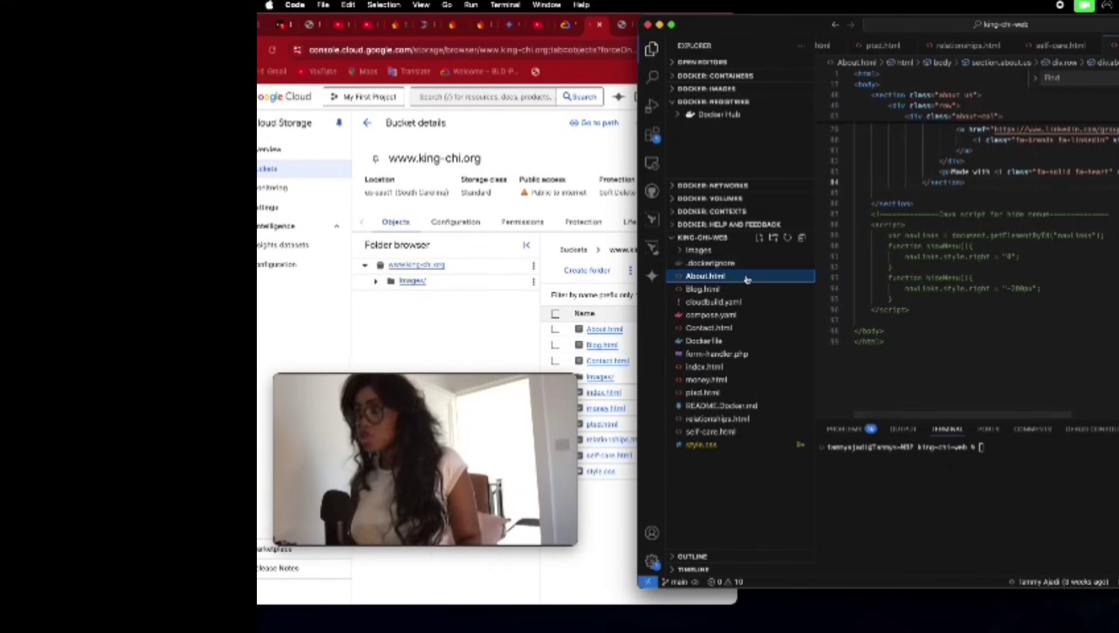
# Open Blog.html and examine its navigation links and blog story markup.
pyautogui.click(702, 291)
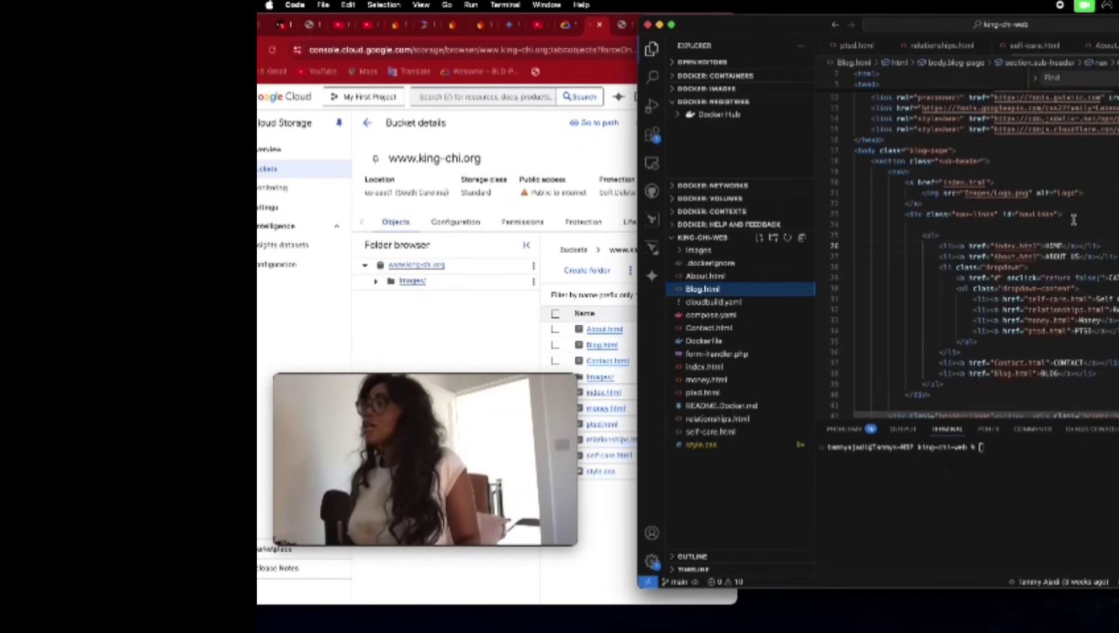
pyautogui.scroll(-10, 1072, 220)
pyautogui.scroll(-8, 1073, 219)
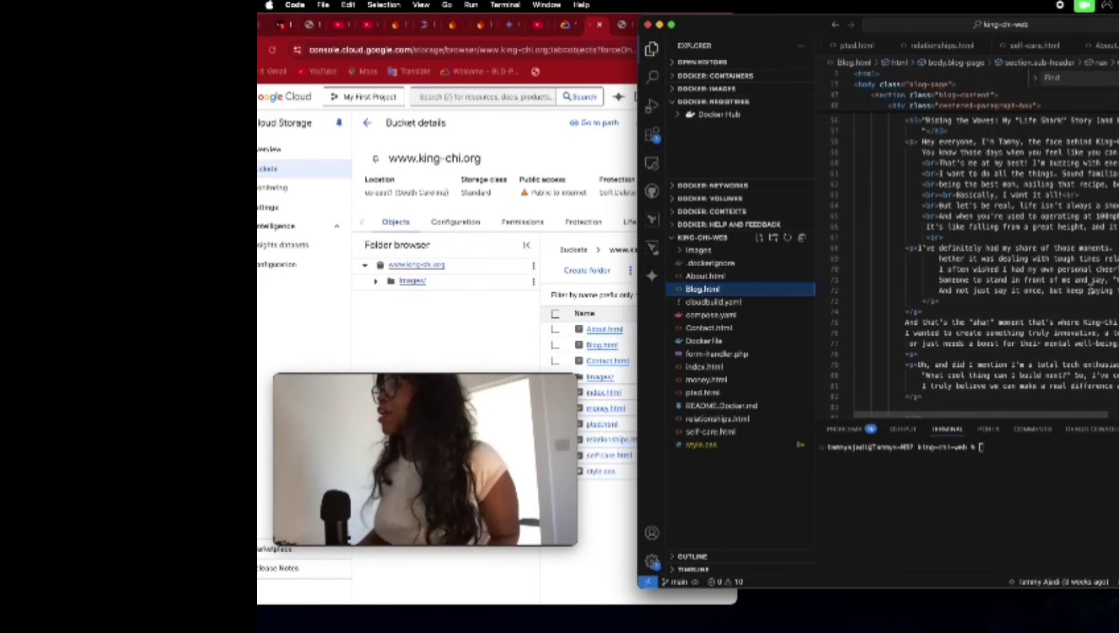
pyautogui.scroll(-2, 1073, 270)
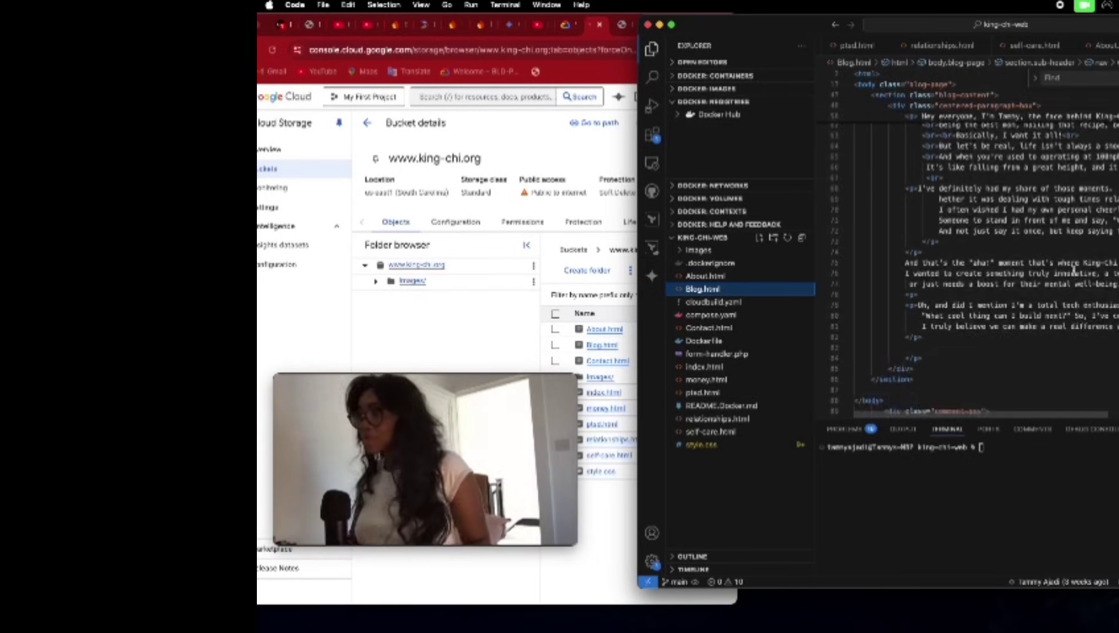
# View the build and container configuration in cloudbuild.yaml and compose.yaml.
pyautogui.click(705, 304)
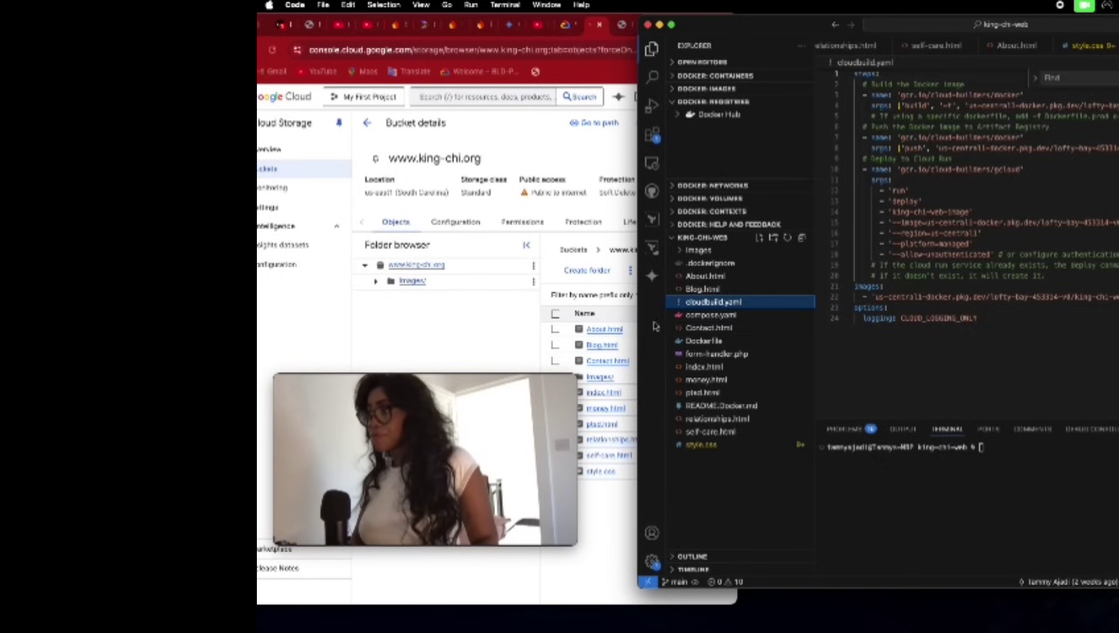
pyautogui.click(700, 320)
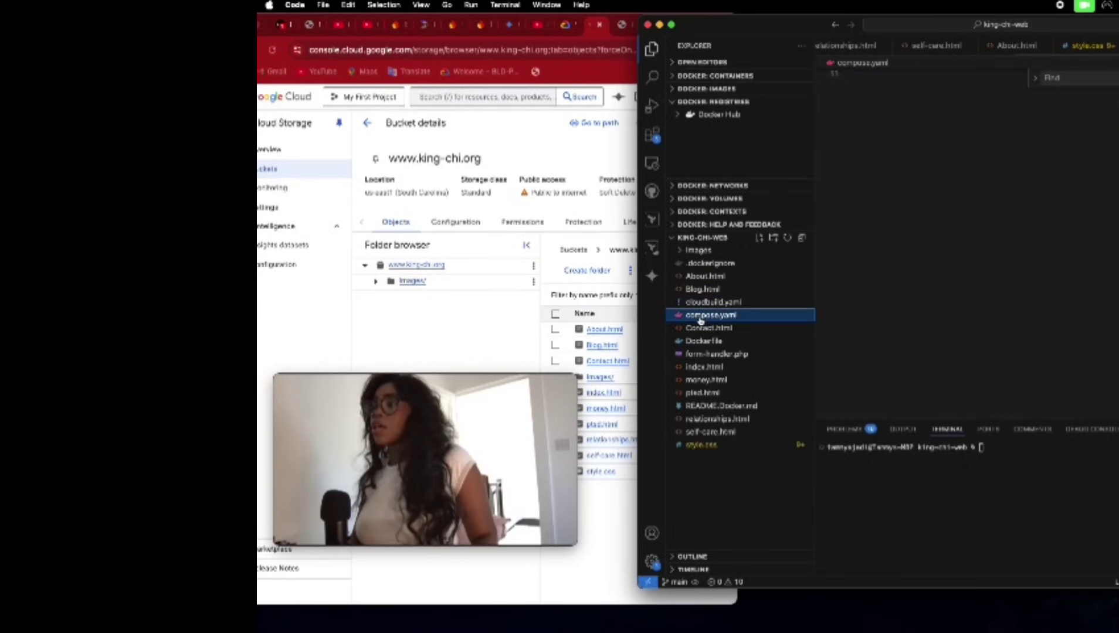
pyautogui.click(885, 257)
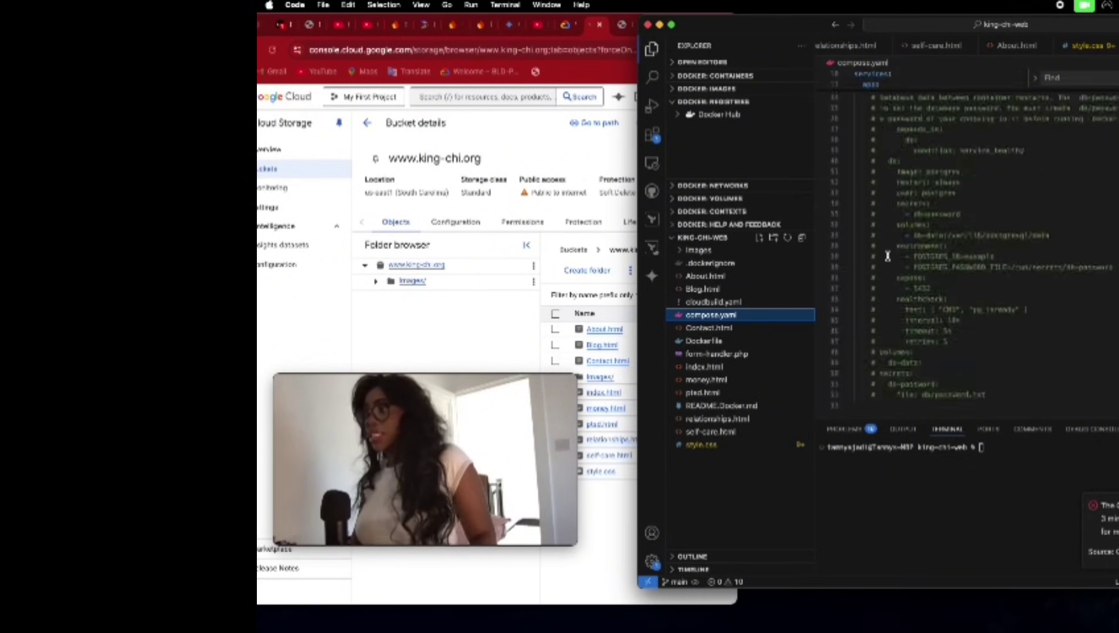
# Open the Dockerfile and examine its nginx setup and the full length of its commented docker commands.
pyautogui.click(703, 341)
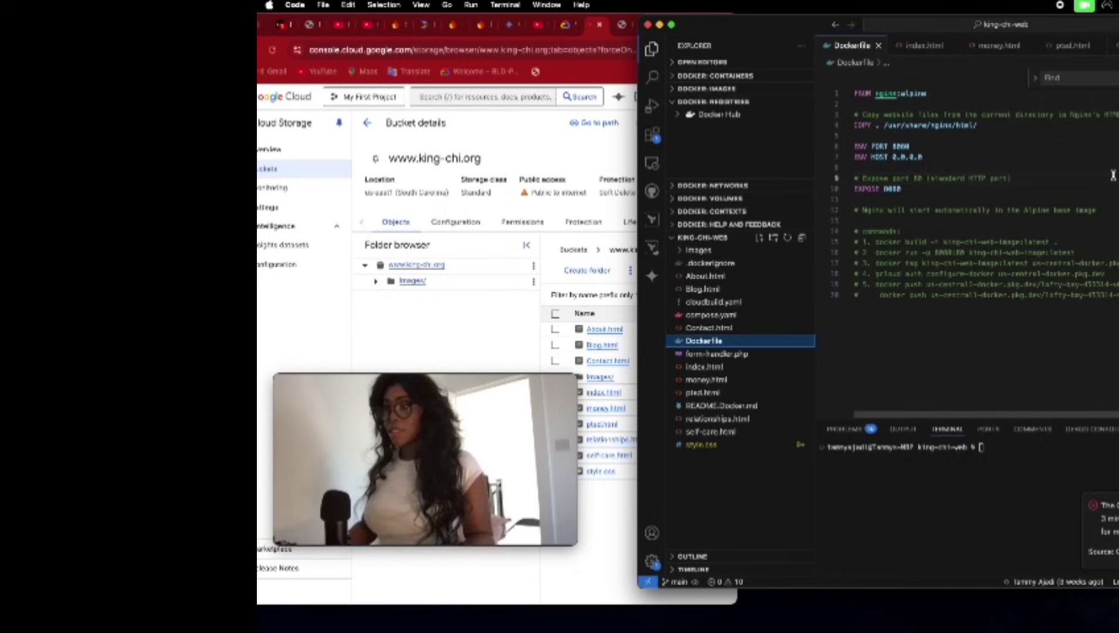
pyautogui.click(479, 346)
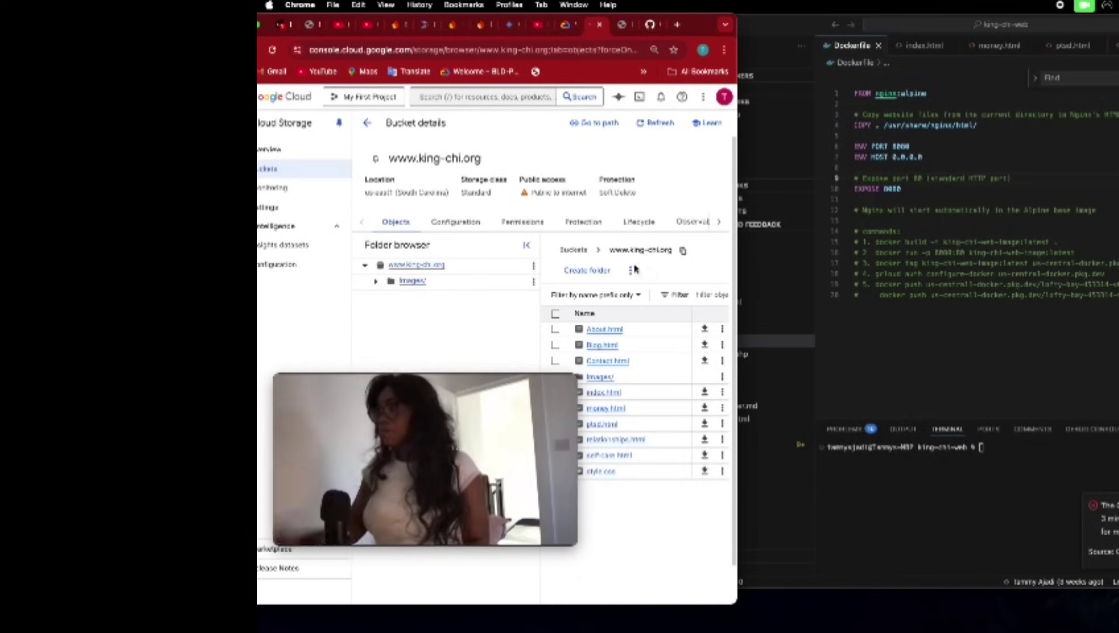
pyautogui.click(888, 329)
pyautogui.hscroll(2, 889, 328)
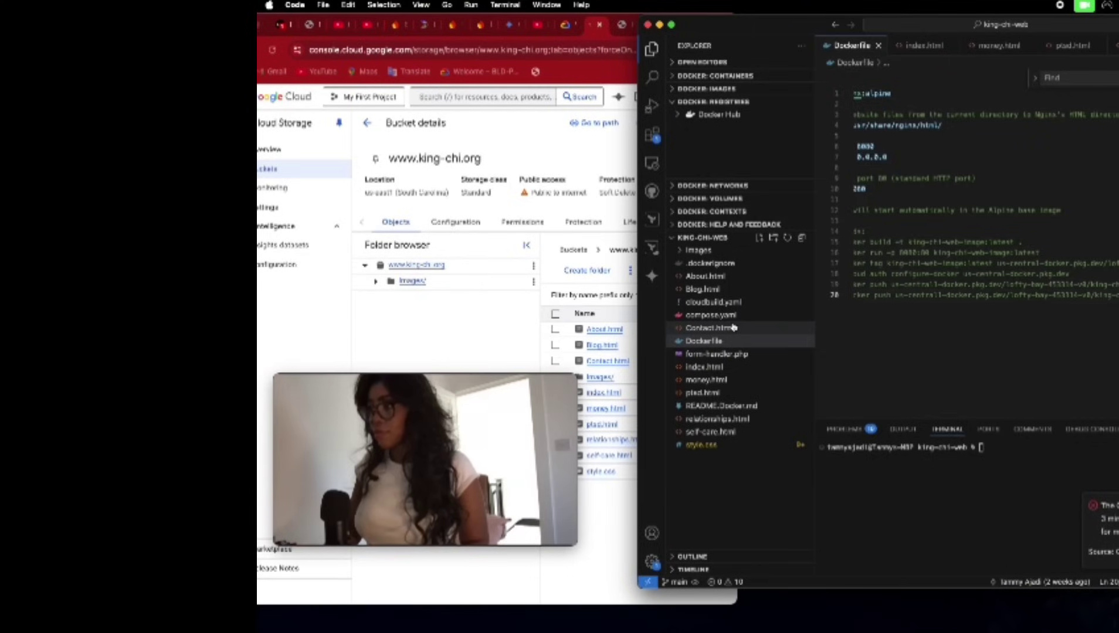
# Open form-handler.php and show the blog's comment form beside it, moving the browser and webcam windows so the form is uncovered.
pyautogui.click(713, 355)
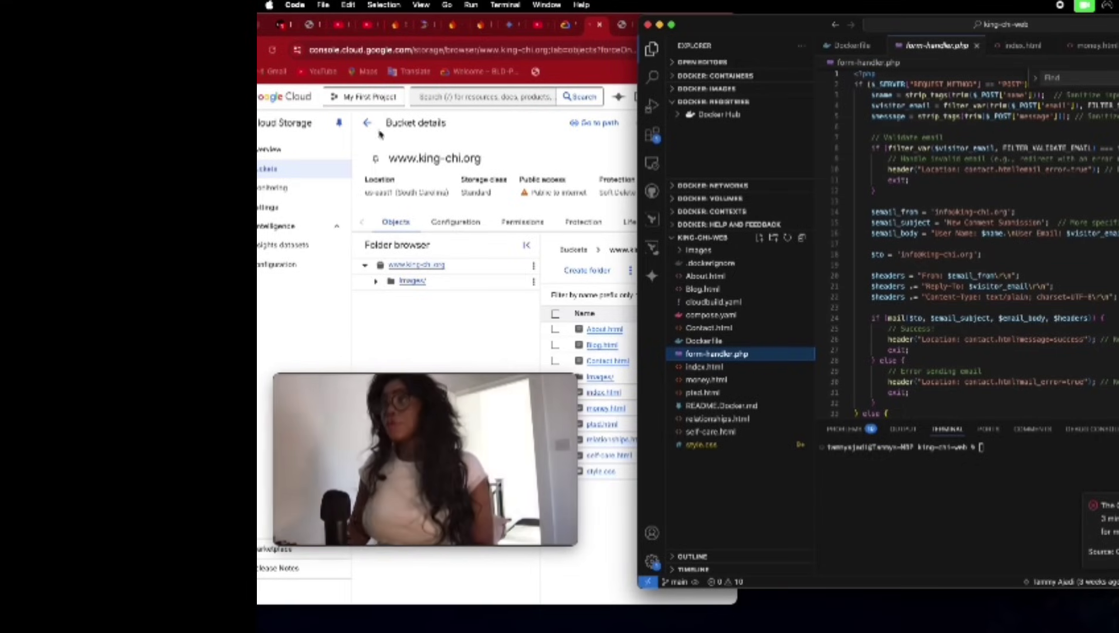
pyautogui.click(308, 26)
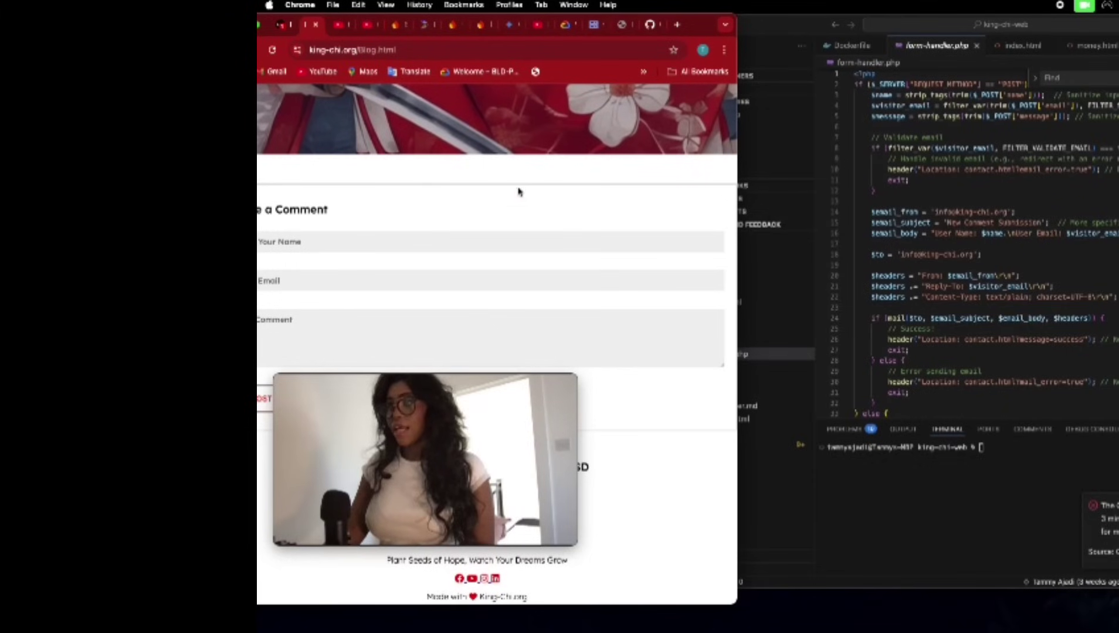
pyautogui.moveTo(708, 25); pyautogui.dragTo(776, 24)
pyautogui.moveTo(483, 392)
pyautogui.moveTo(483, 393); pyautogui.dragTo(504, 482)
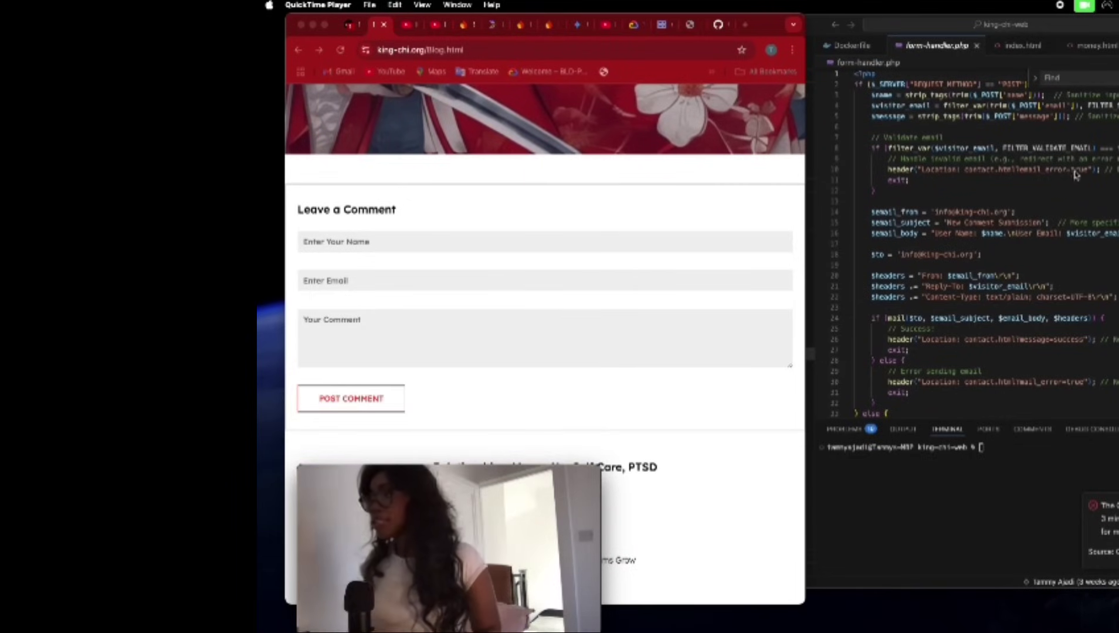